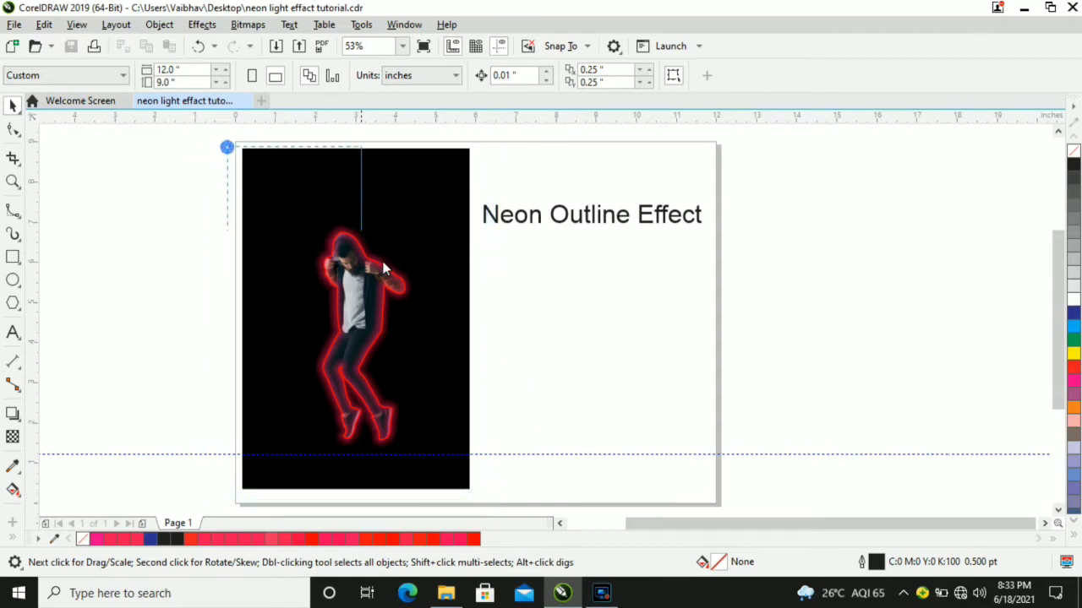
# Step: Underline the title text "Neon Outline Effect"
pyautogui.moveTo(230, 147); pyautogui.dragTo(485, 495)
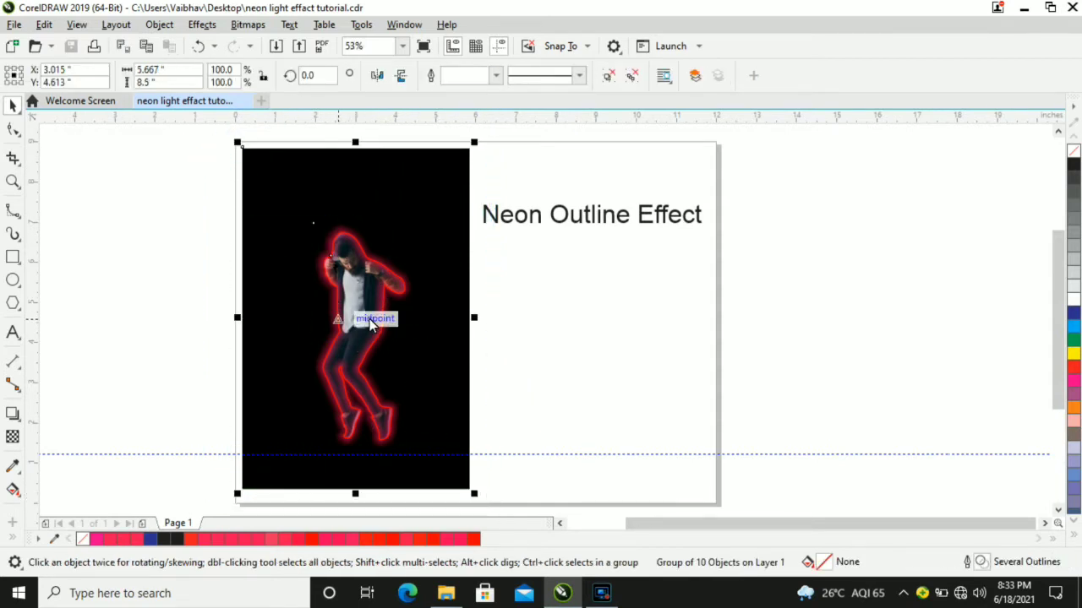
pyautogui.click(608, 224)
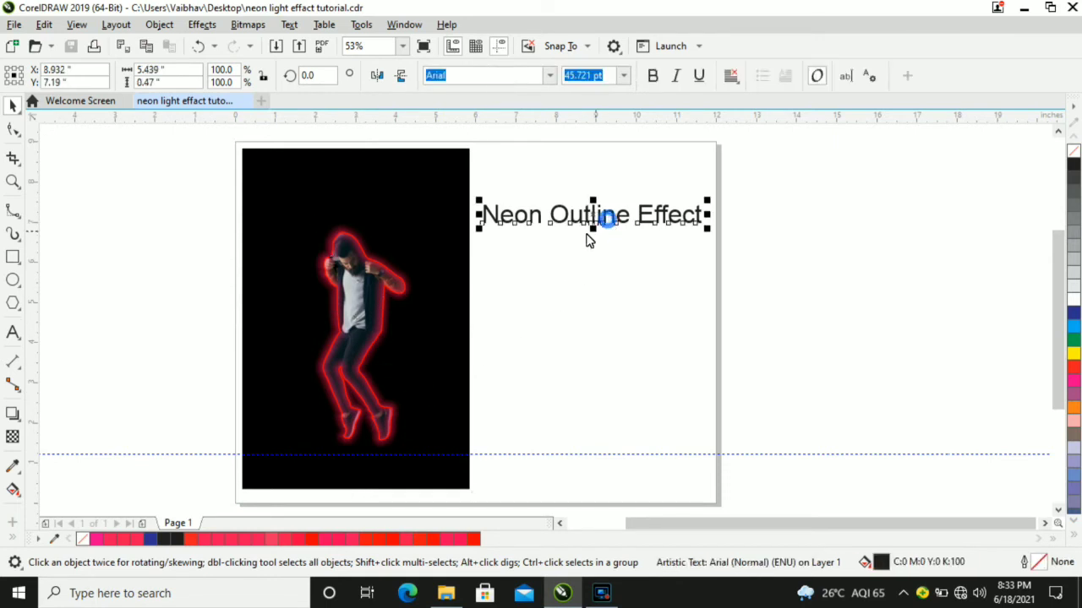
pyautogui.click(698, 80)
pyautogui.click(647, 263)
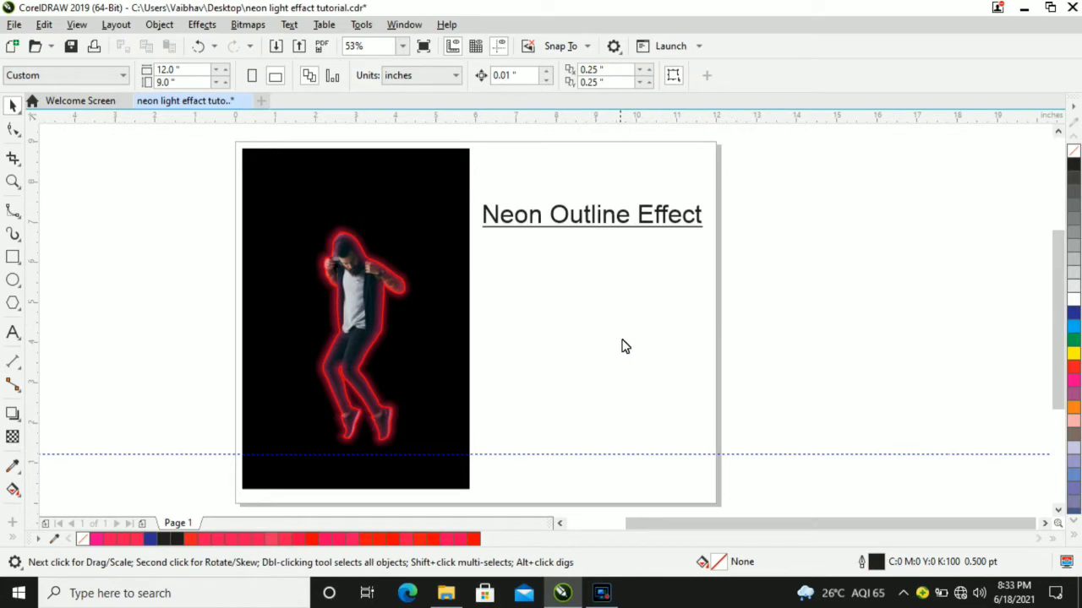
# Step: Delete the "Neon Outline Effect" title and the grouped neon sample artwork to empty the page
pyautogui.click(611, 230)
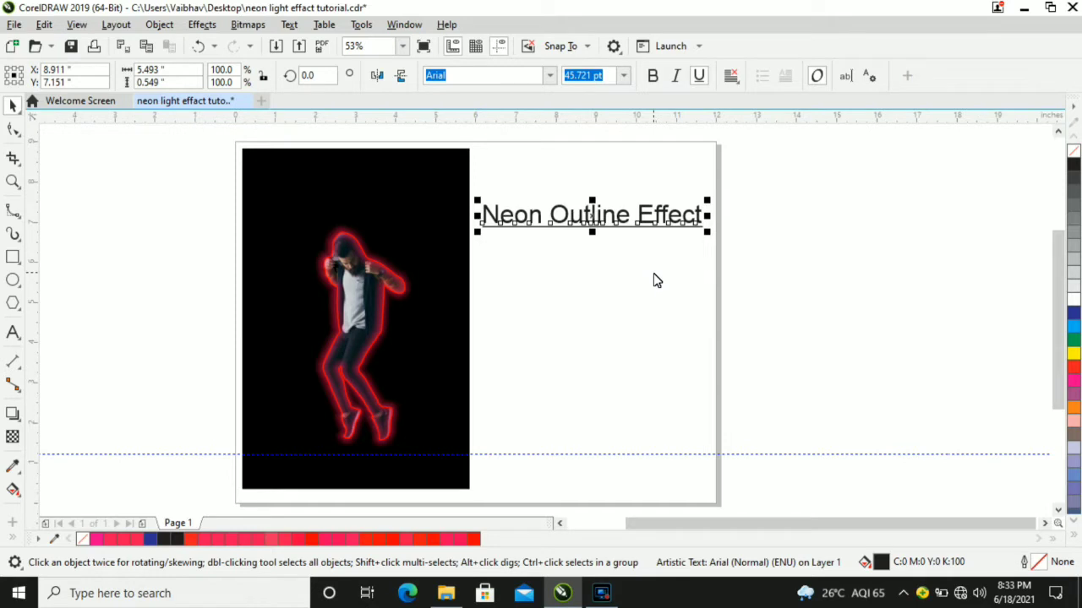
pyautogui.press('Delete')
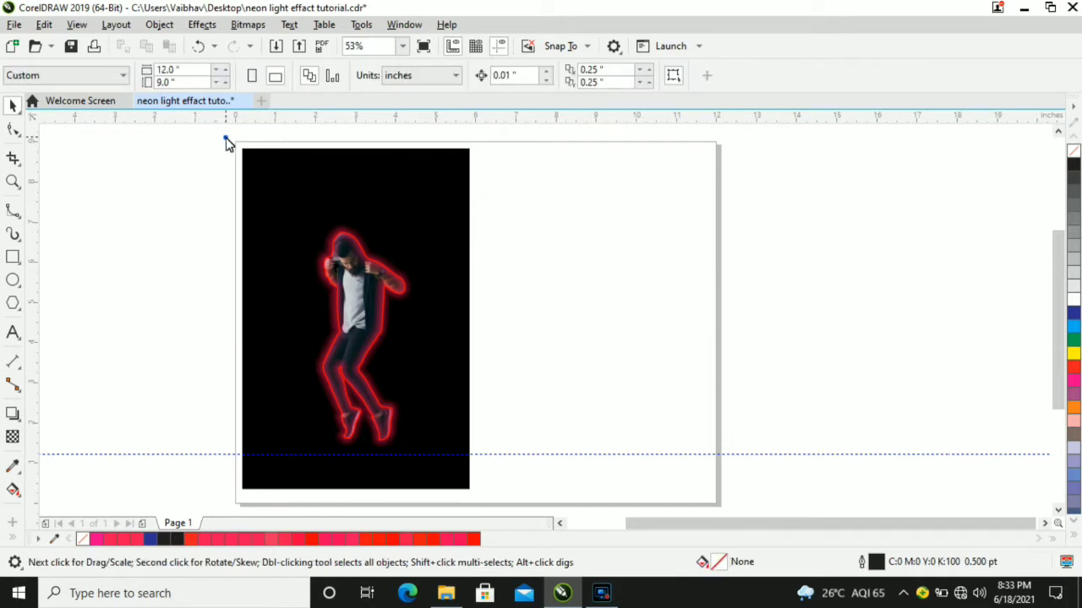
pyautogui.moveTo(228, 138); pyautogui.dragTo(487, 505)
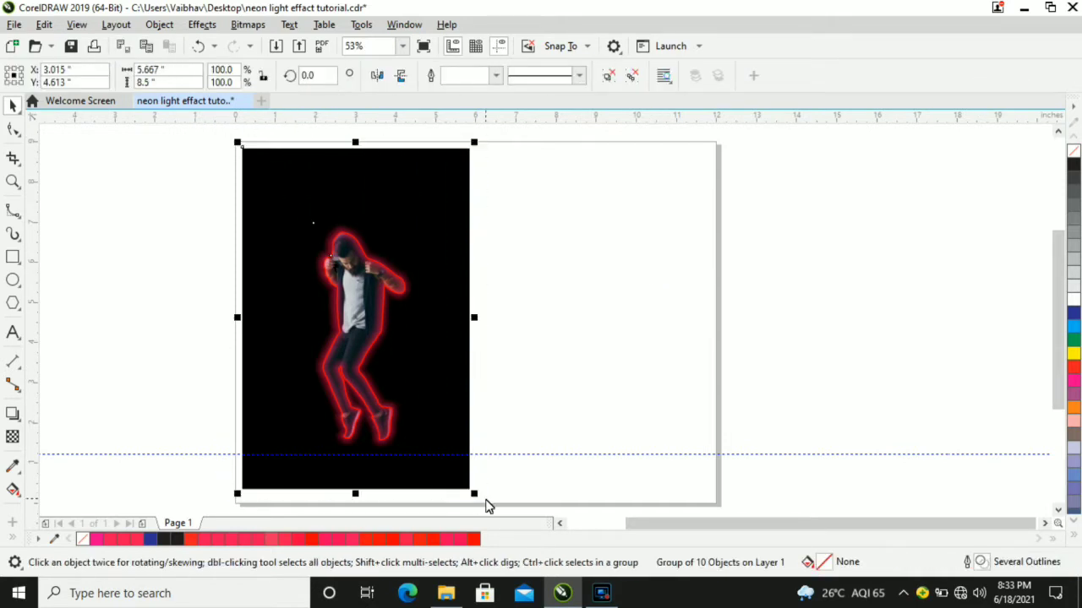
pyautogui.press('Delete')
# Step: Import the background-removed Unsplash photo of the hooded man from the Downloads folder and position it in the middle of the page
pyautogui.rightClick(343, 247)
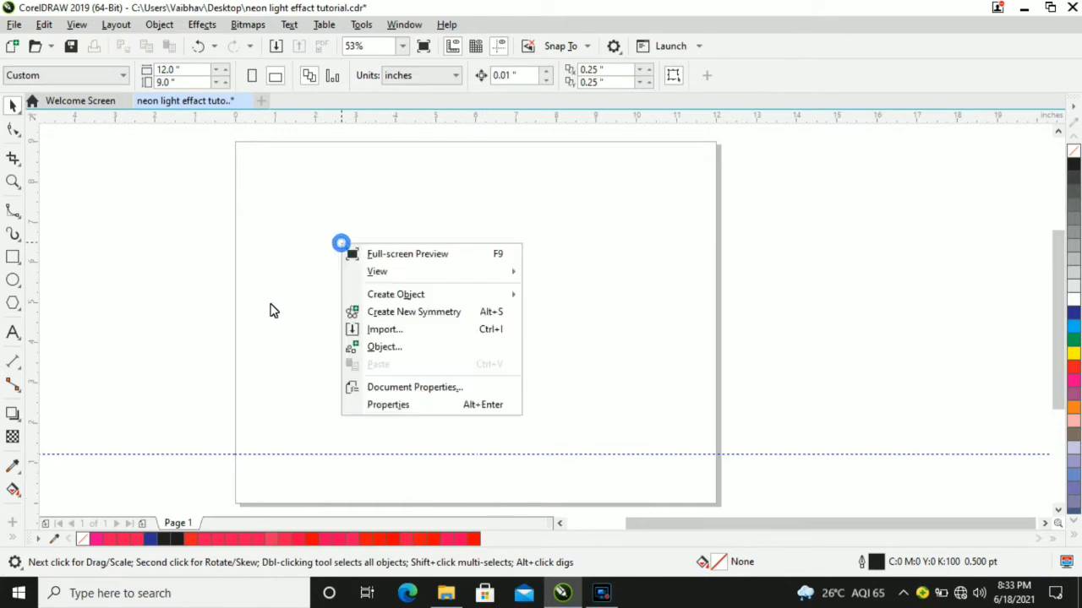
pyautogui.click(347, 331)
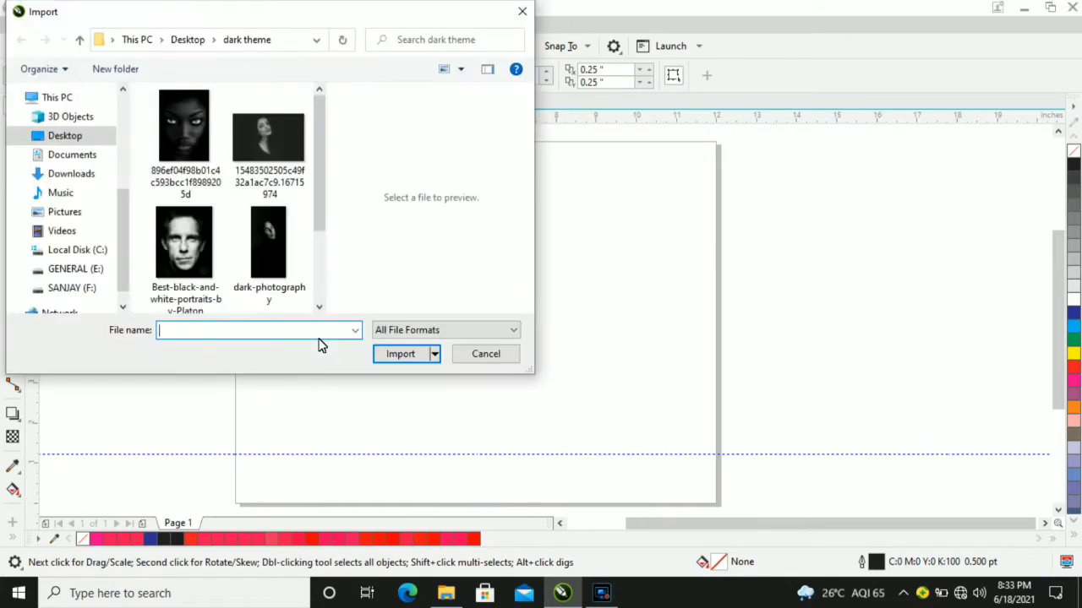
pyautogui.click(76, 176)
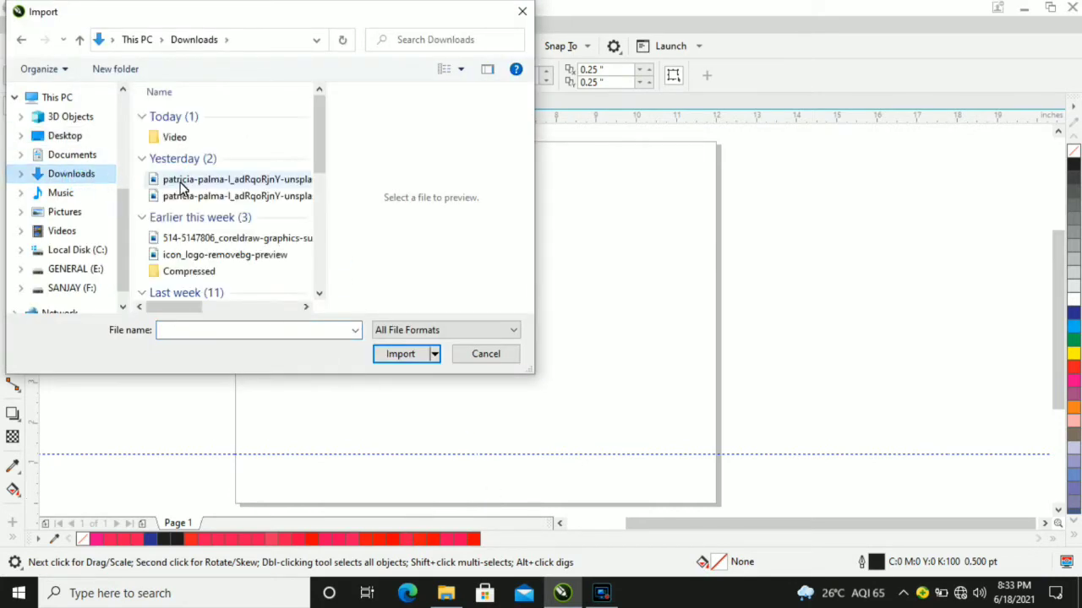
pyautogui.click(214, 180)
pyautogui.click(409, 357)
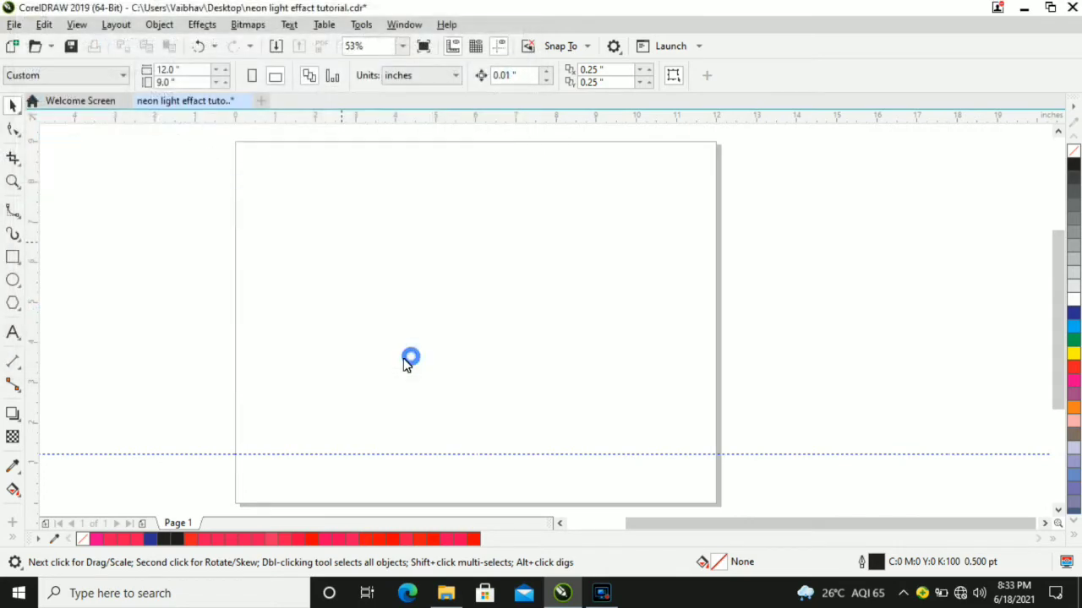
pyautogui.click(342, 185)
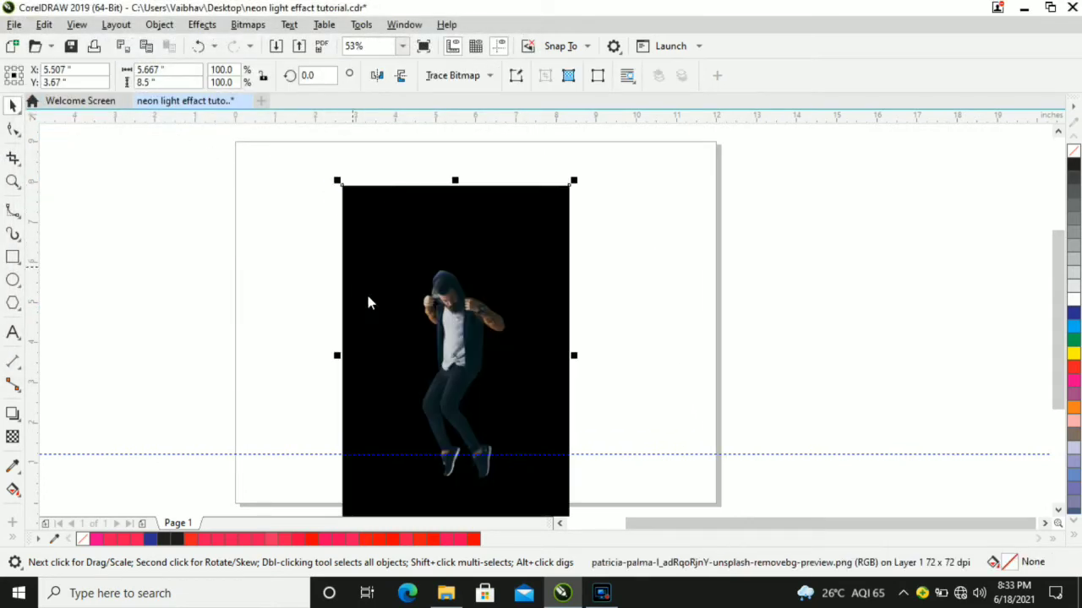
pyautogui.moveTo(411, 314); pyautogui.dragTo(415, 296)
pyautogui.click(298, 275)
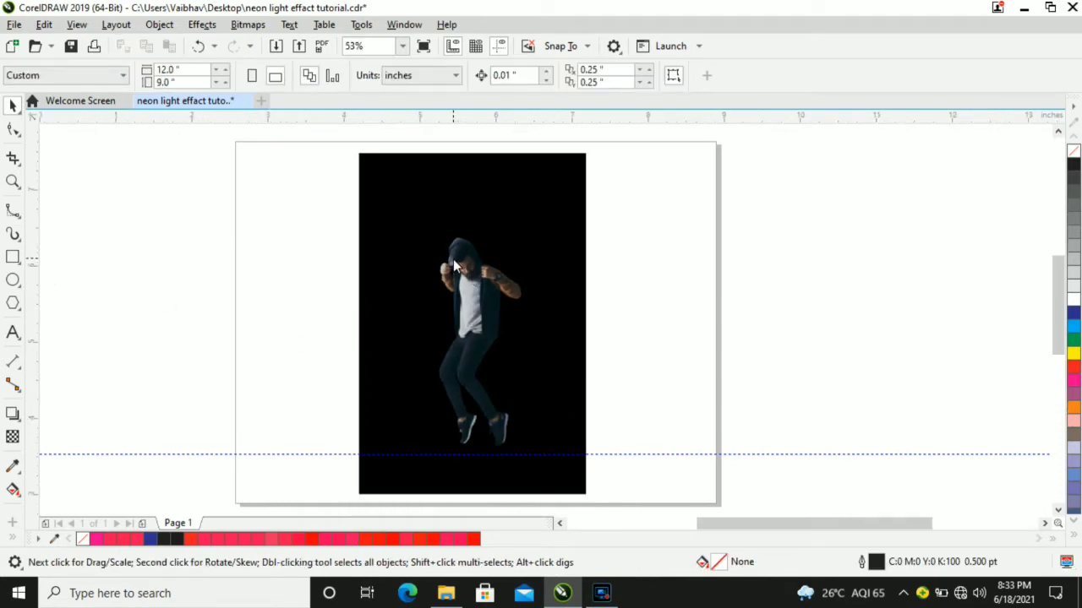
# Step: Start a B-Spline curve where the hood meets the raised left hand and trace up the left edge of the hood
pyautogui.scroll(2, 453, 262)
pyautogui.scroll(2, 453, 265)
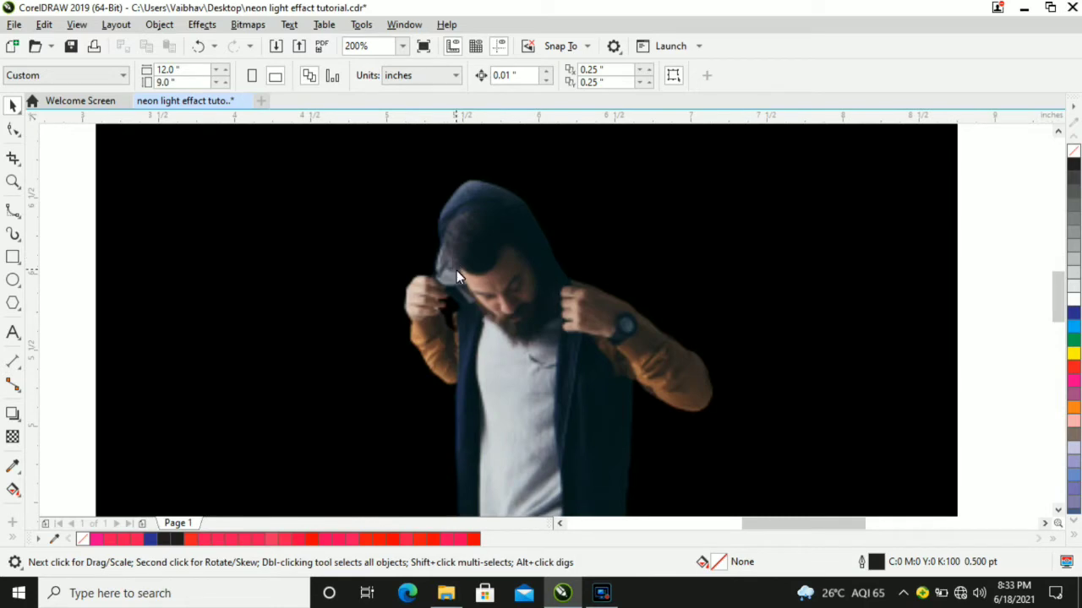
pyautogui.scroll(1, 456, 272)
pyautogui.scroll(-1, 457, 273)
pyautogui.scroll(1, 457, 273)
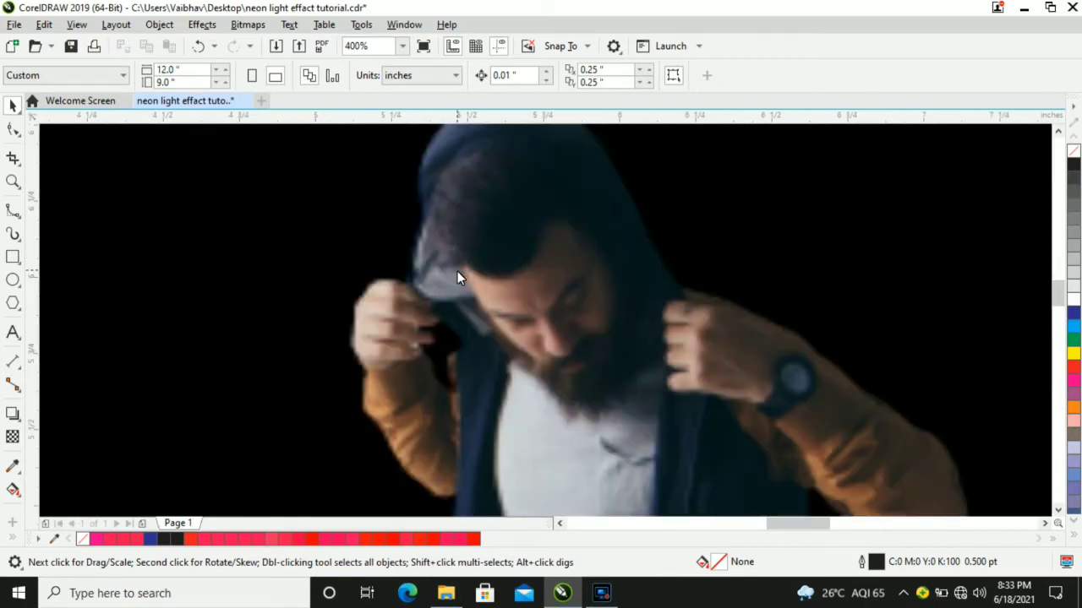
pyautogui.click(19, 218)
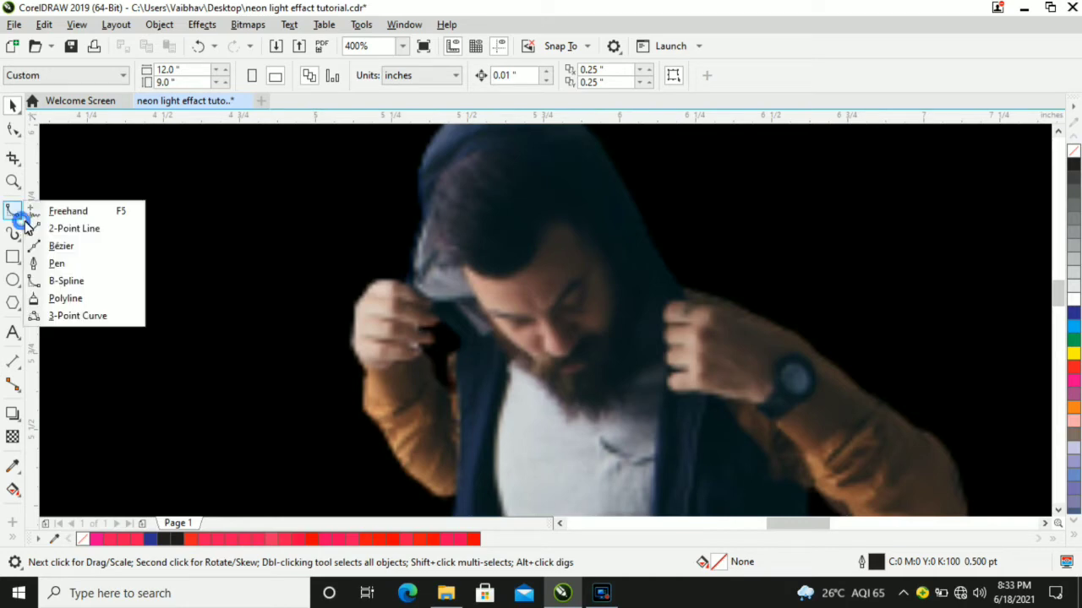
pyautogui.click(73, 284)
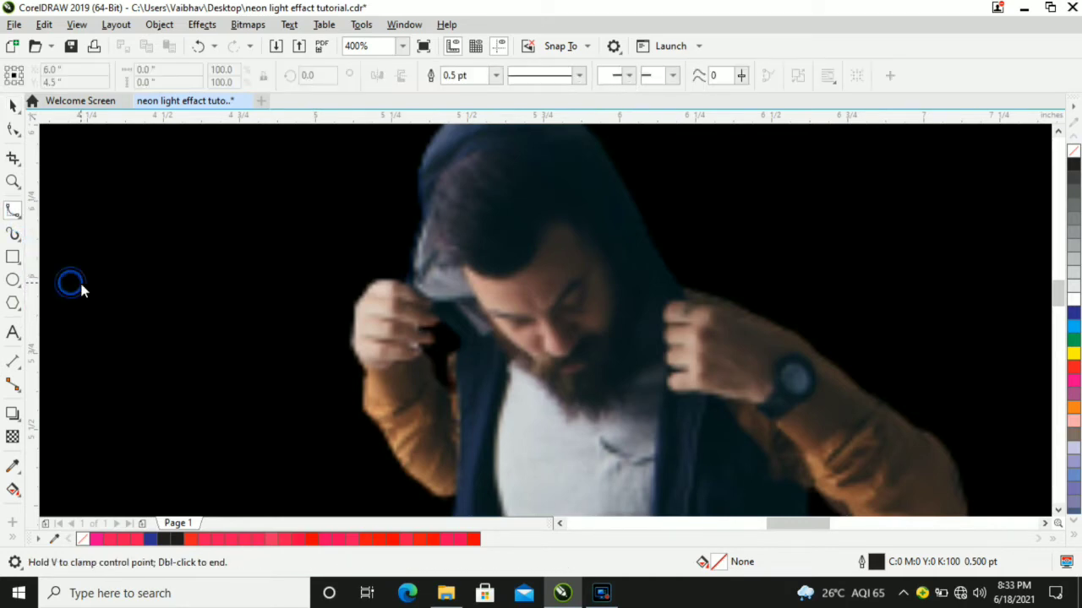
pyautogui.click(412, 280)
pyautogui.click(411, 253)
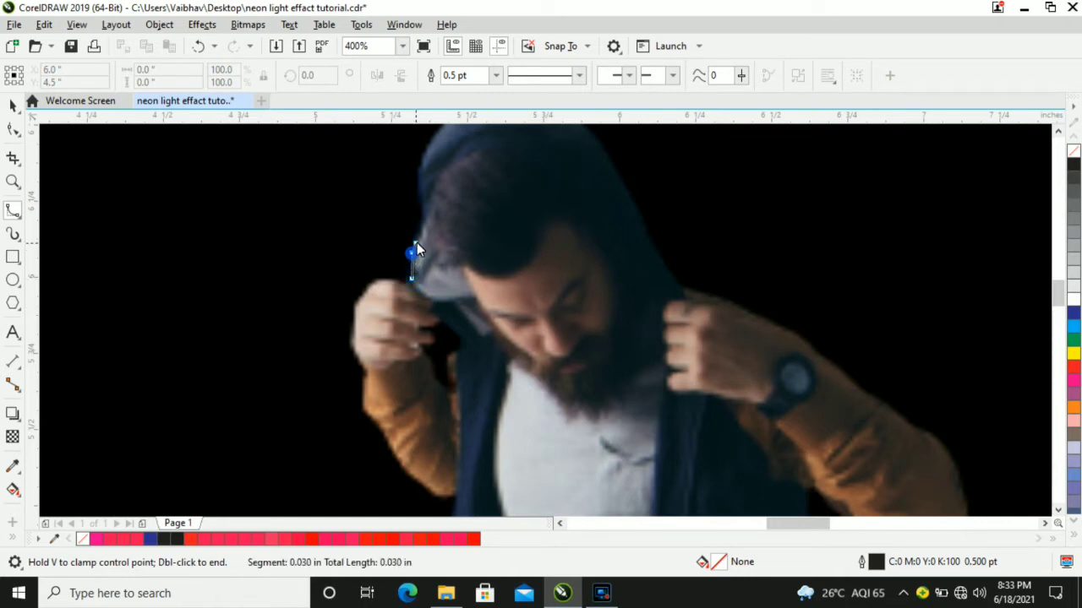
pyautogui.click(423, 208)
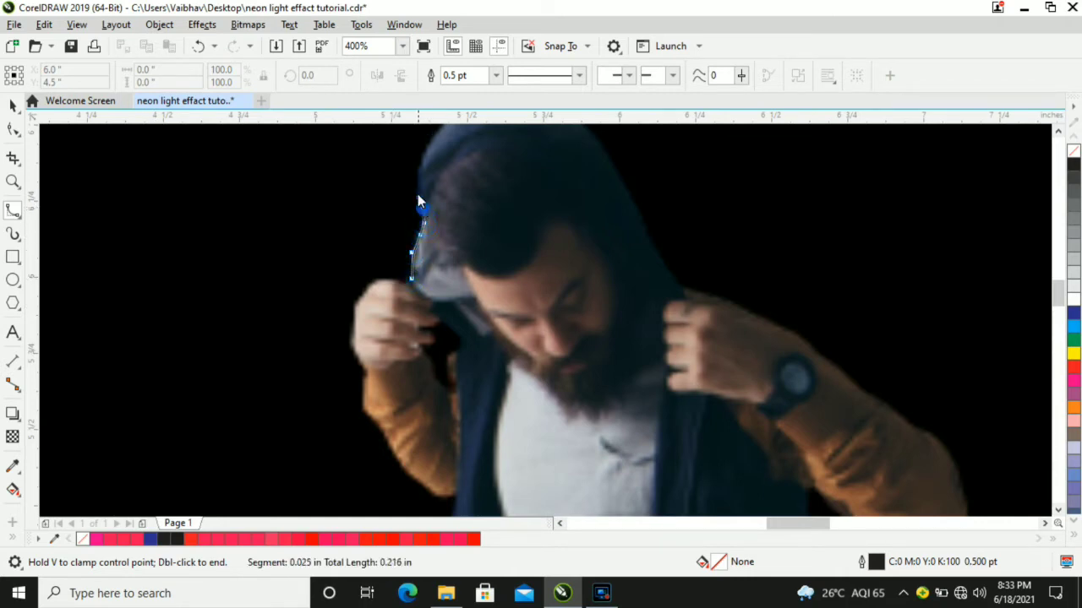
pyautogui.click(415, 187)
pyautogui.click(416, 165)
pyautogui.click(429, 149)
# Step: Continue the B-Spline outline over the crown of the hood to its upper right curve
pyautogui.scroll(2, 439, 135)
pyautogui.click(453, 180)
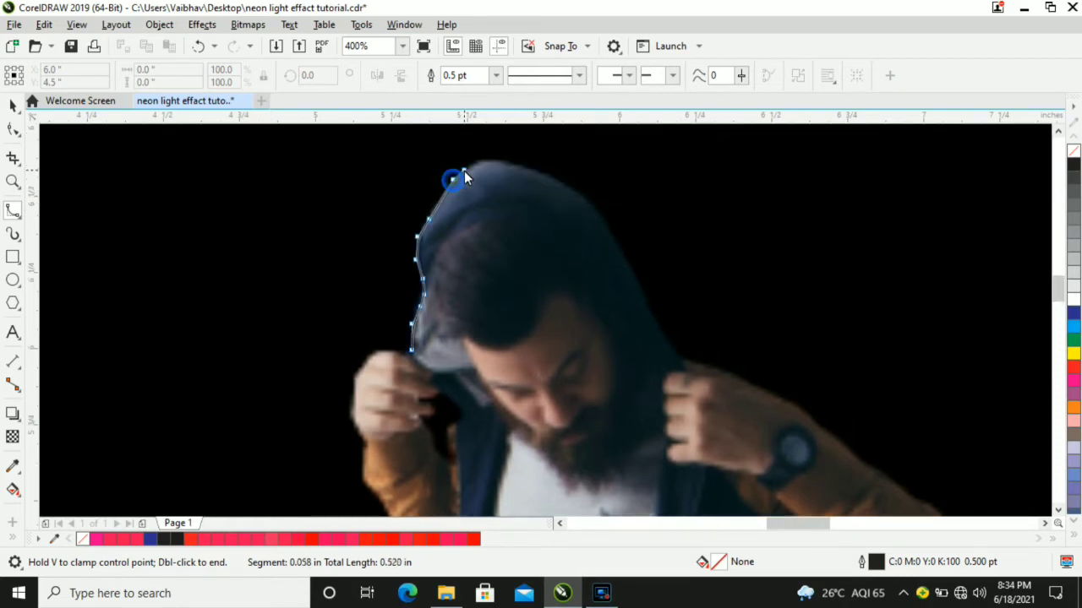
pyautogui.click(519, 167)
pyautogui.click(543, 175)
pyautogui.click(569, 188)
pyautogui.click(585, 200)
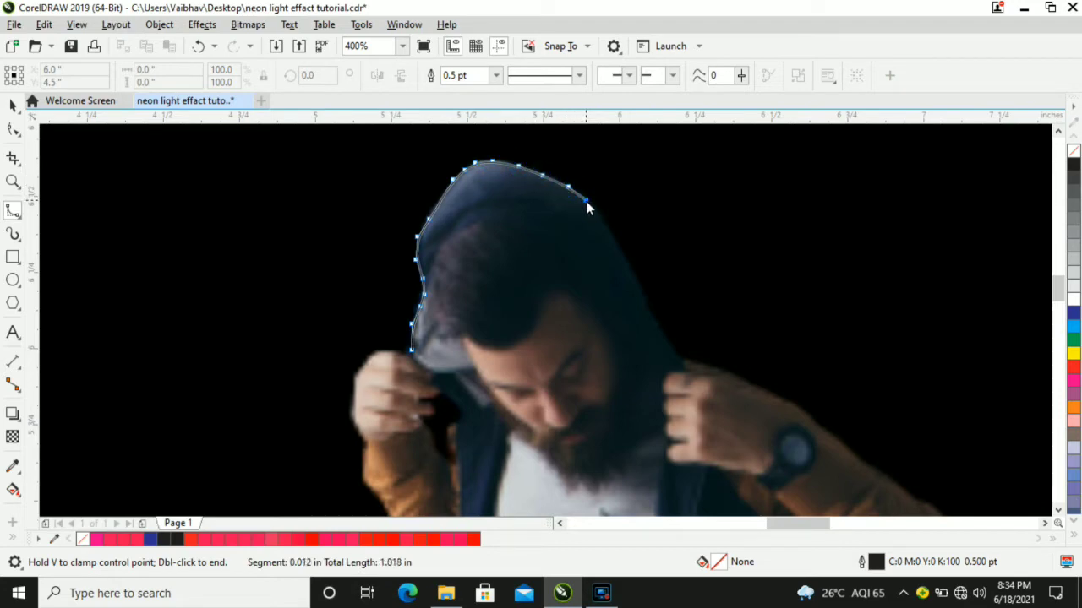
# Step: Extend the outline down the right edge of the hood to the raised right hand
pyautogui.click(603, 224)
pyautogui.click(621, 254)
pyautogui.click(639, 287)
pyautogui.click(652, 318)
pyautogui.click(669, 344)
pyautogui.click(681, 360)
# Step: Trace the outline along the upper edge of the right hand and forearm past the watch
pyautogui.click(706, 363)
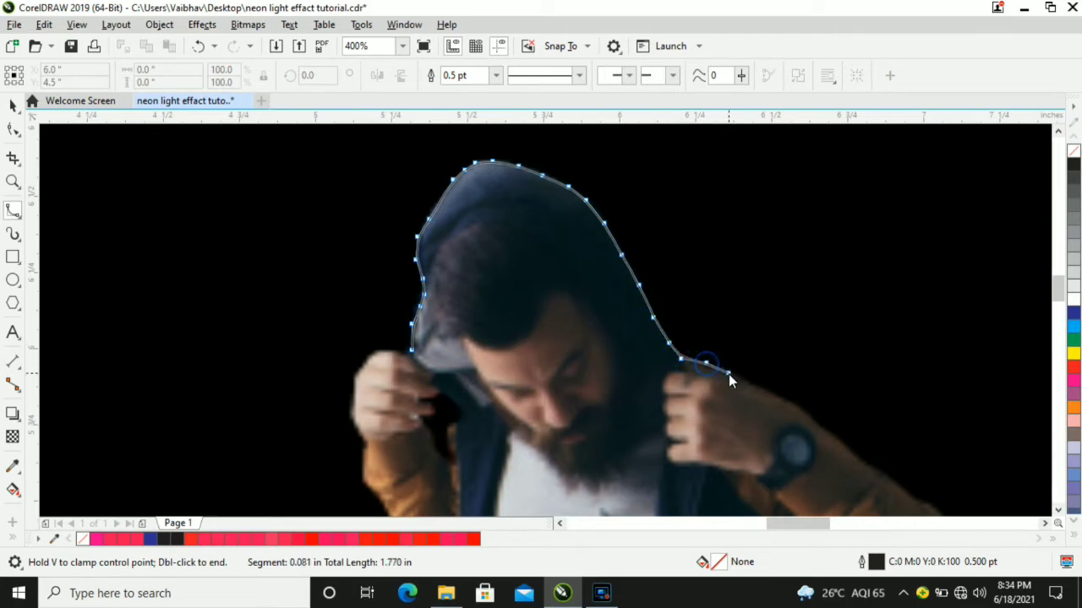
pyautogui.click(729, 374)
pyautogui.click(778, 396)
pyautogui.click(808, 410)
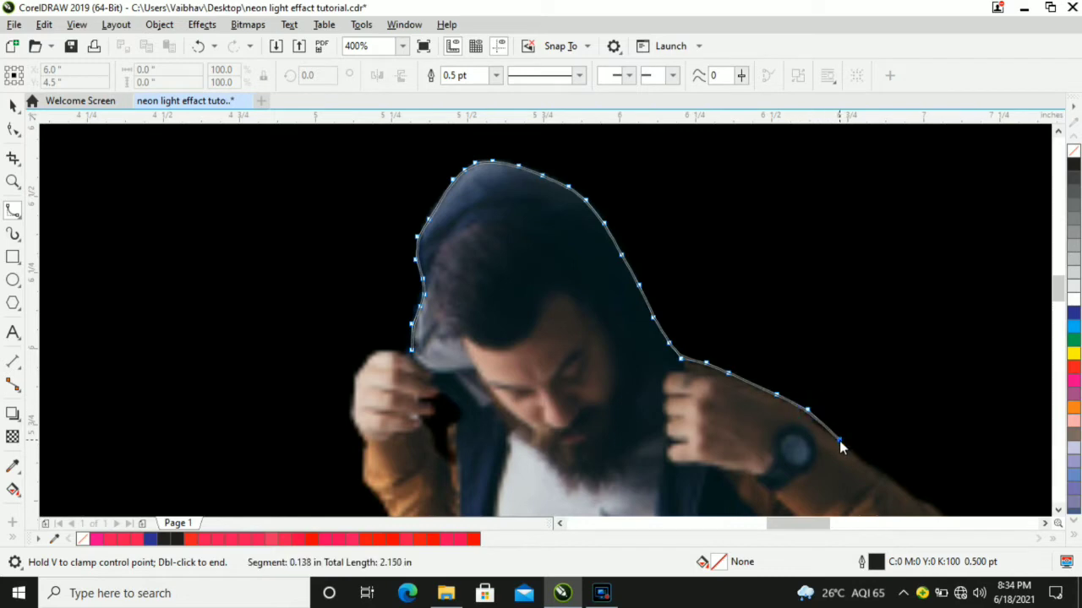
pyautogui.click(839, 440)
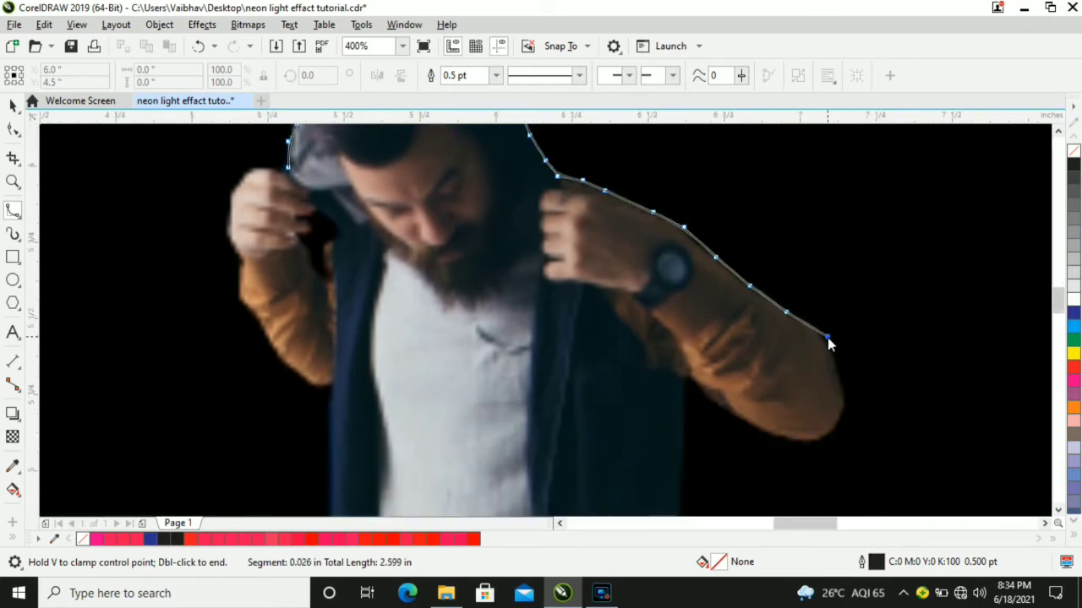
# Step: Carry the outline around the right elbow and back along the sleeve's underside to the jacket
pyautogui.click(841, 372)
pyautogui.click(829, 435)
pyautogui.click(808, 442)
pyautogui.click(778, 438)
pyautogui.click(745, 423)
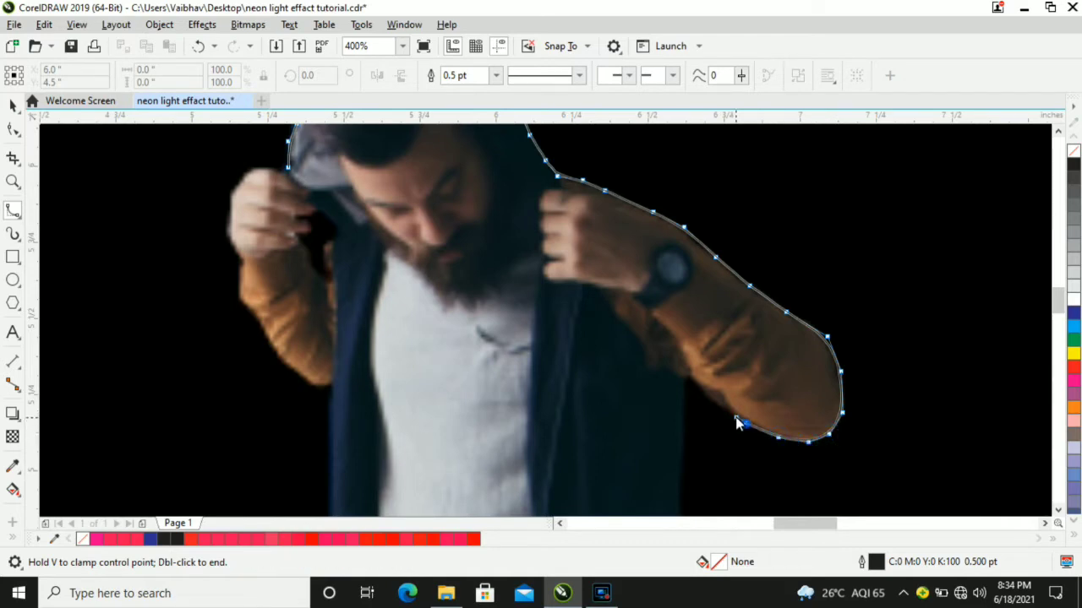
pyautogui.click(722, 408)
pyautogui.click(703, 391)
pyautogui.click(684, 380)
# Step: Trace the right side of the jacket from the armpit down to the corner of its hem
pyautogui.click(684, 409)
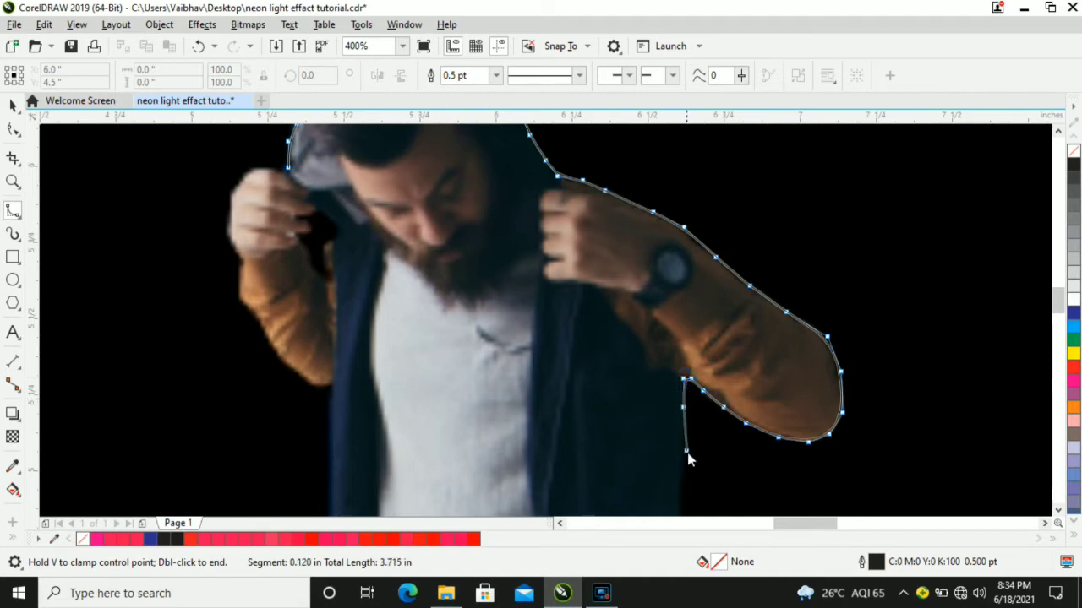
pyautogui.click(679, 485)
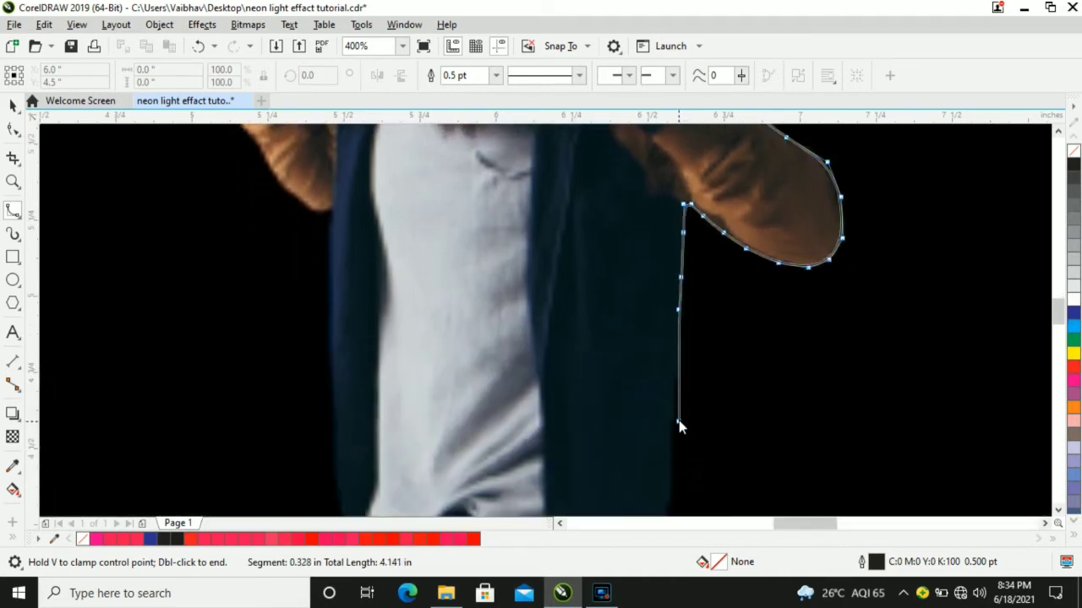
pyautogui.click(675, 401)
pyautogui.click(671, 481)
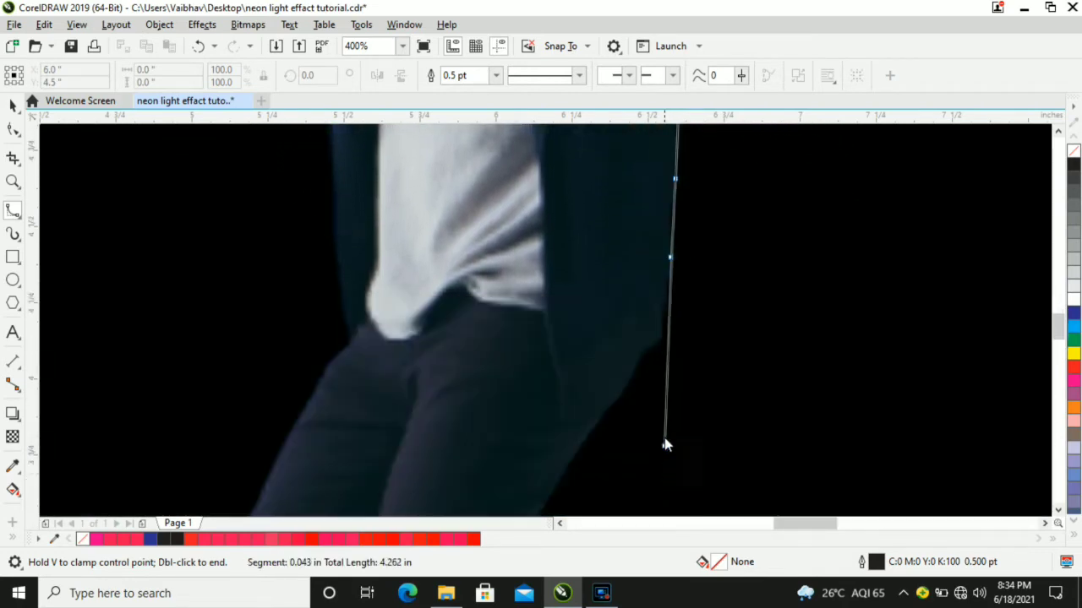
pyautogui.click(662, 342)
pyautogui.click(656, 346)
pyautogui.click(647, 351)
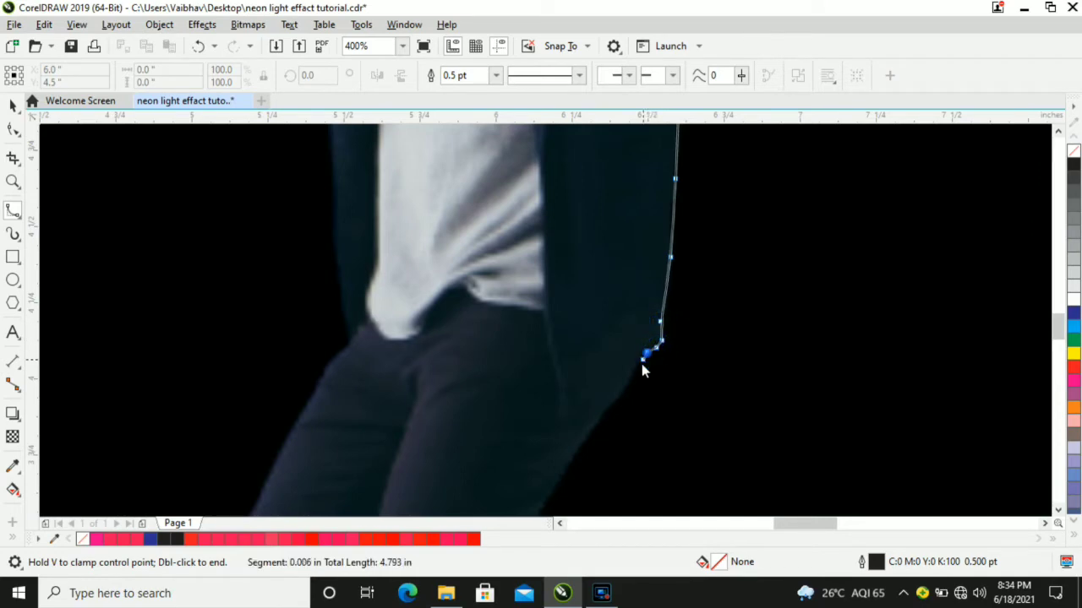
# Step: Continue the outline from the jacket hem down the back of the right thigh to the knee bend
pyautogui.click(624, 392)
pyautogui.click(586, 441)
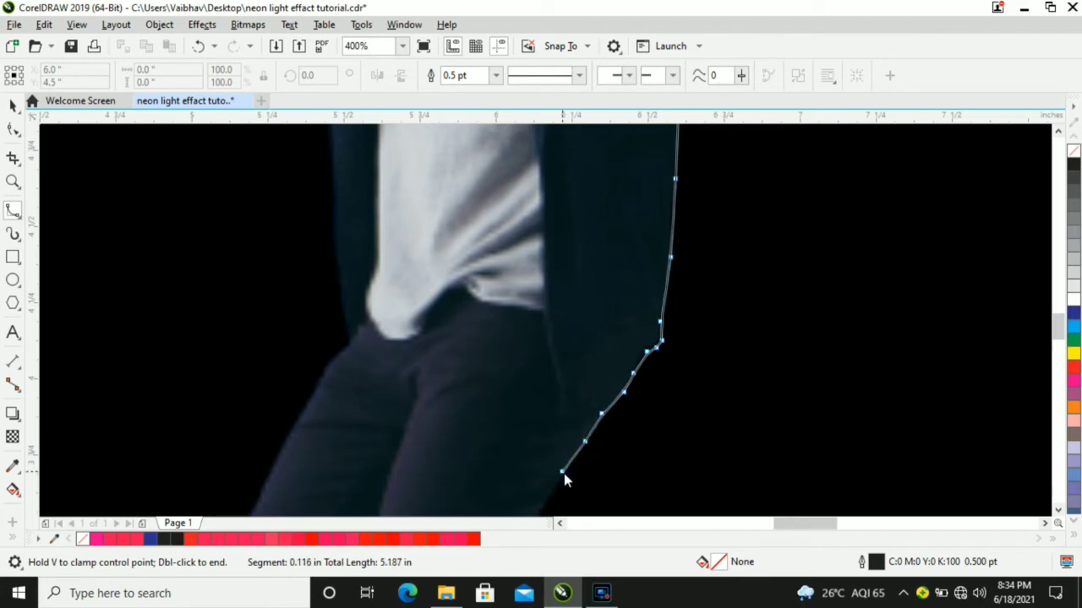
pyautogui.click(564, 473)
pyautogui.click(553, 493)
pyautogui.scroll(-3, 539, 512)
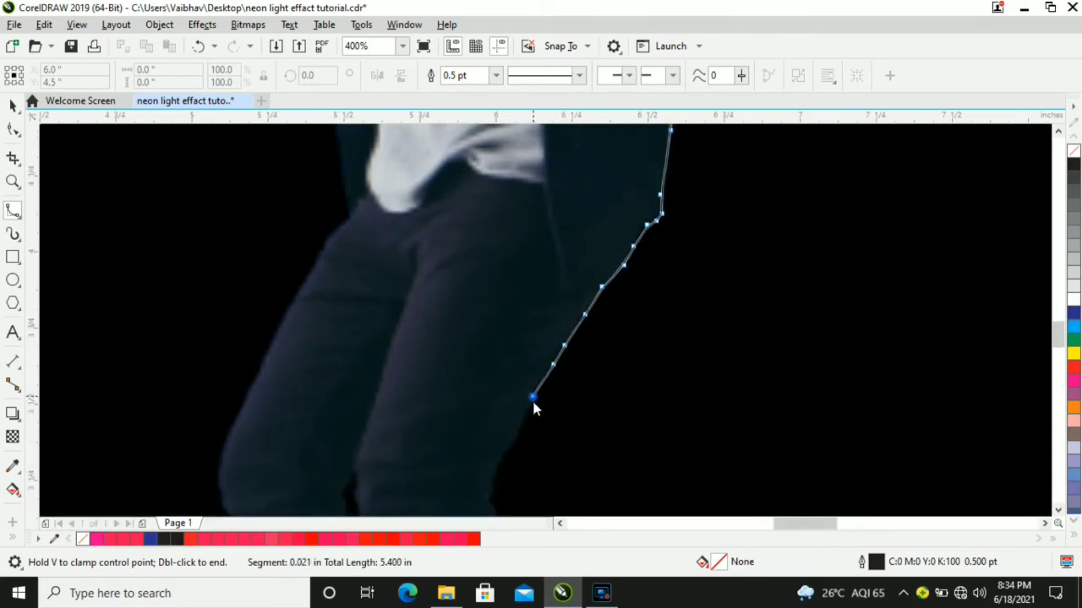
pyautogui.click(524, 420)
pyautogui.click(520, 432)
pyautogui.click(517, 443)
pyautogui.click(508, 455)
pyautogui.click(499, 470)
pyautogui.click(495, 486)
pyautogui.click(489, 496)
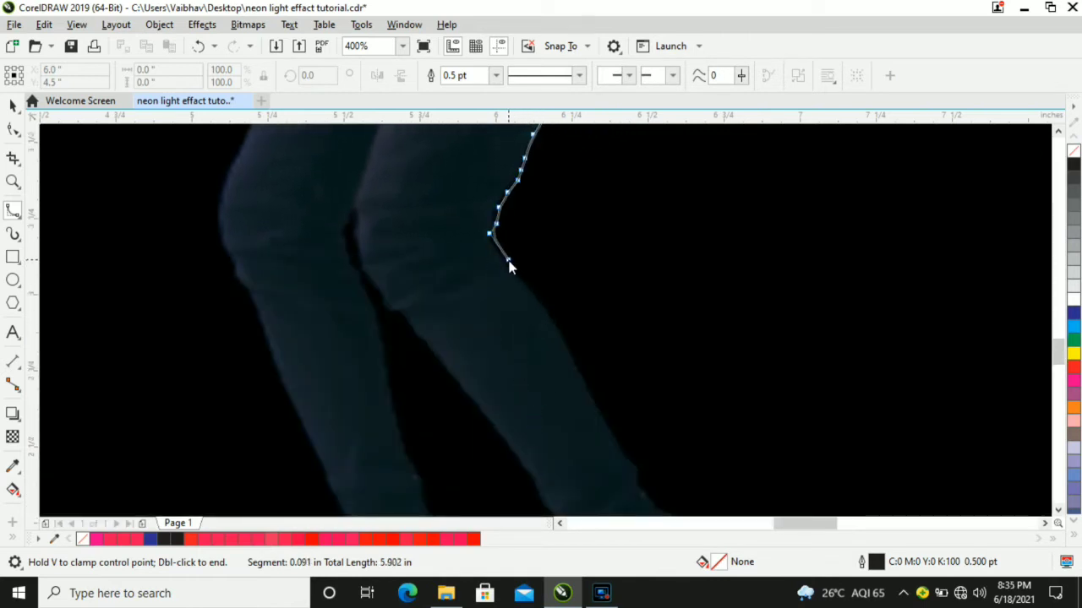
# Step: Trace the back of the right lower leg from the knee bend down to the trouser cuff
pyautogui.click(504, 260)
pyautogui.click(562, 339)
pyautogui.click(594, 402)
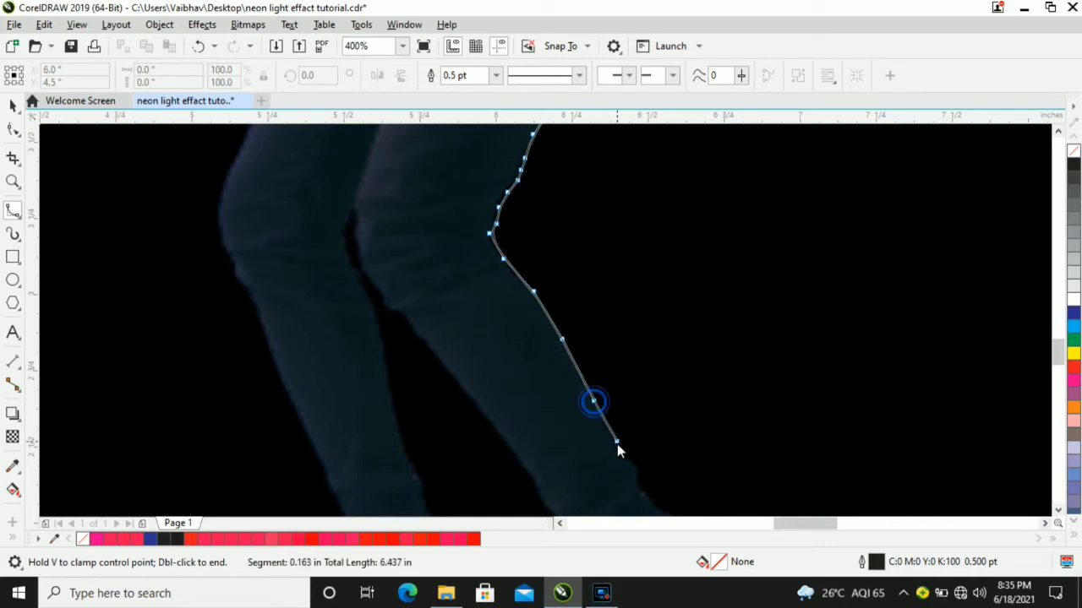
pyautogui.click(641, 490)
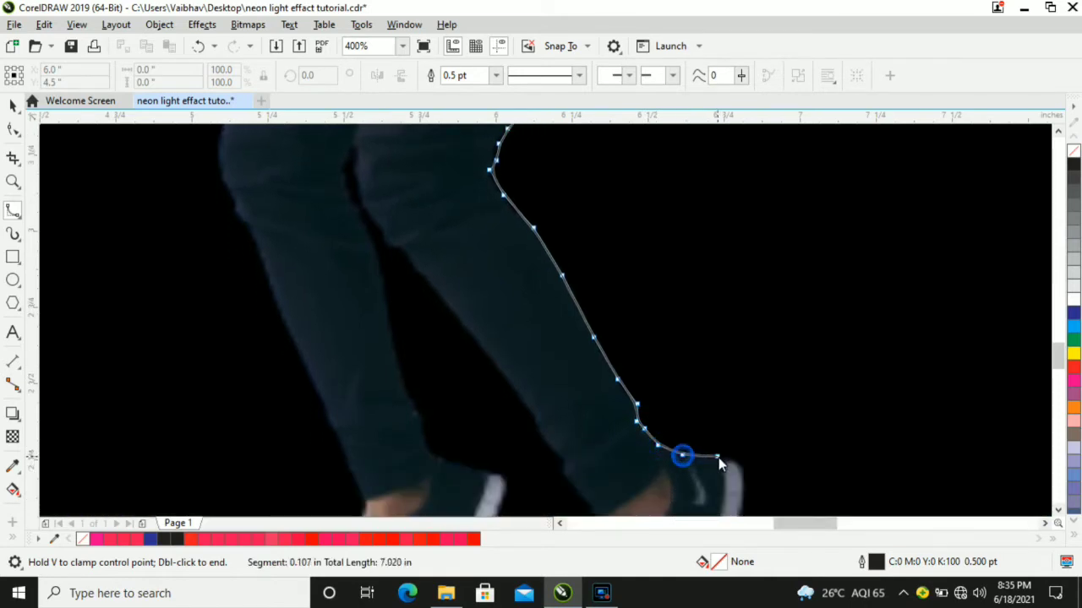
# Step: Continue the outline around the right shoe's heel and down its sole to the toe tip
pyautogui.click(718, 457)
pyautogui.click(742, 495)
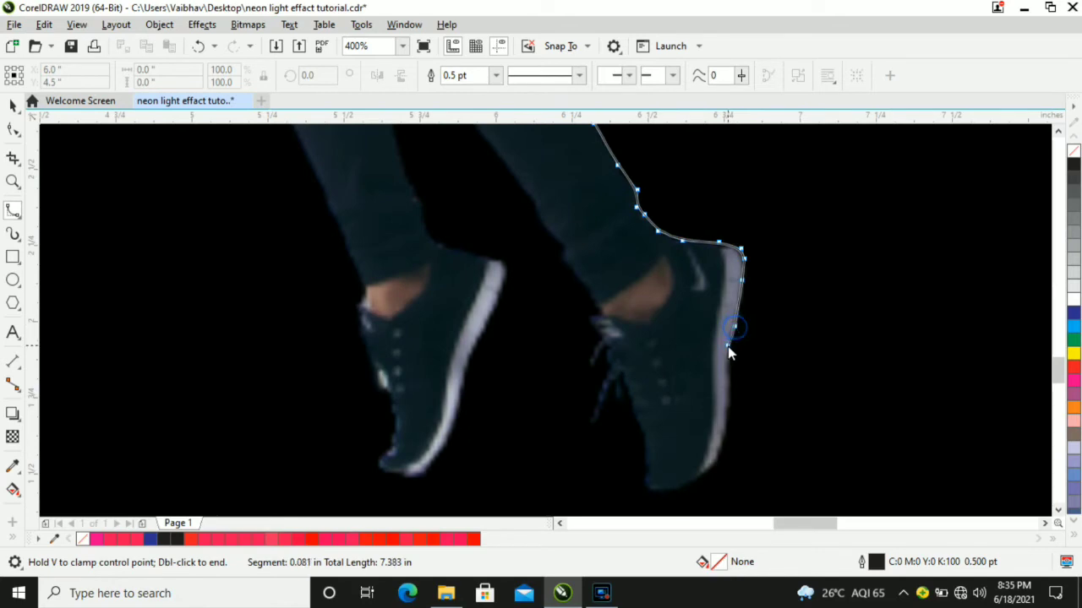
pyautogui.click(727, 347)
pyautogui.click(730, 391)
pyautogui.click(725, 438)
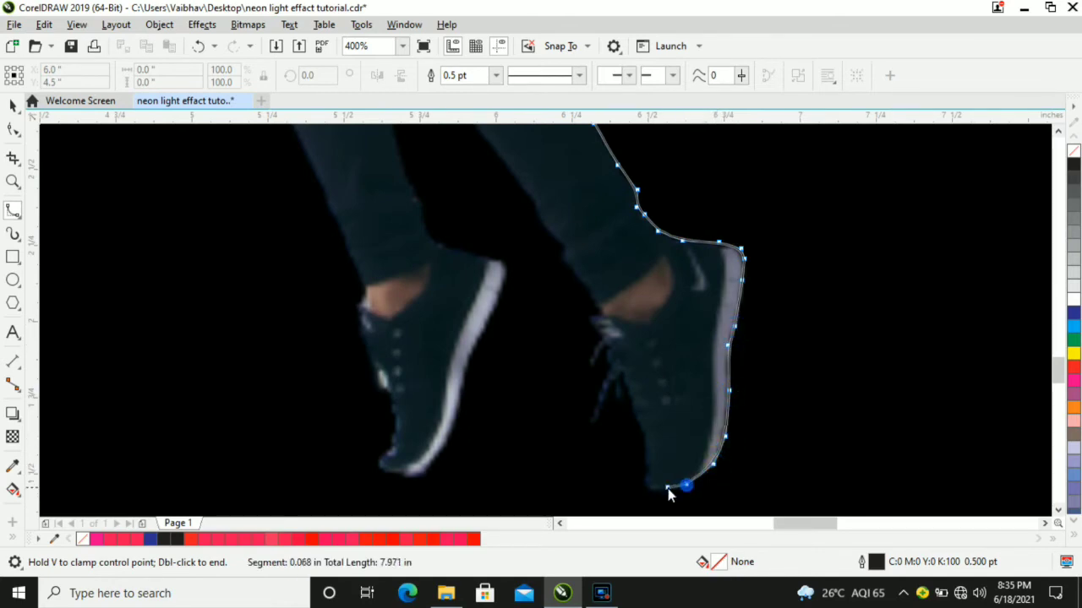
pyautogui.click(653, 490)
# Step: Trace the front of the right shoe from the toe up past the laces to the top of its tongue
pyautogui.click(645, 473)
pyautogui.click(646, 459)
pyautogui.click(641, 434)
pyautogui.click(635, 409)
pyautogui.click(628, 382)
pyautogui.click(615, 360)
pyautogui.click(605, 349)
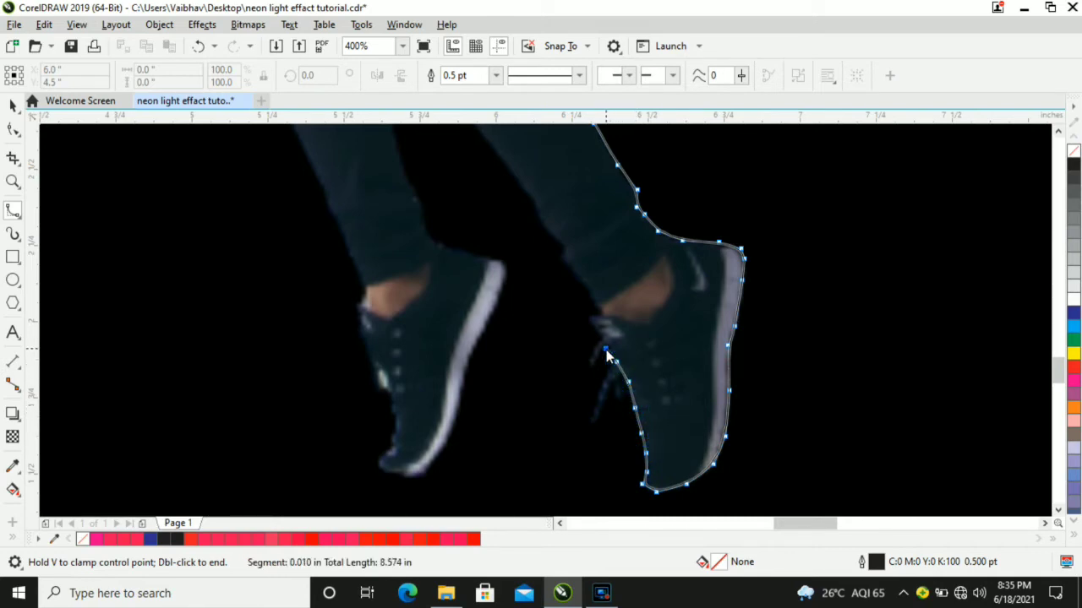
pyautogui.click(591, 327)
pyautogui.click(588, 316)
# Step: Carry the outline up the front of the right ankle and around the fold of the trouser cuff
pyautogui.click(598, 301)
pyautogui.click(584, 280)
pyautogui.click(574, 271)
pyautogui.click(561, 257)
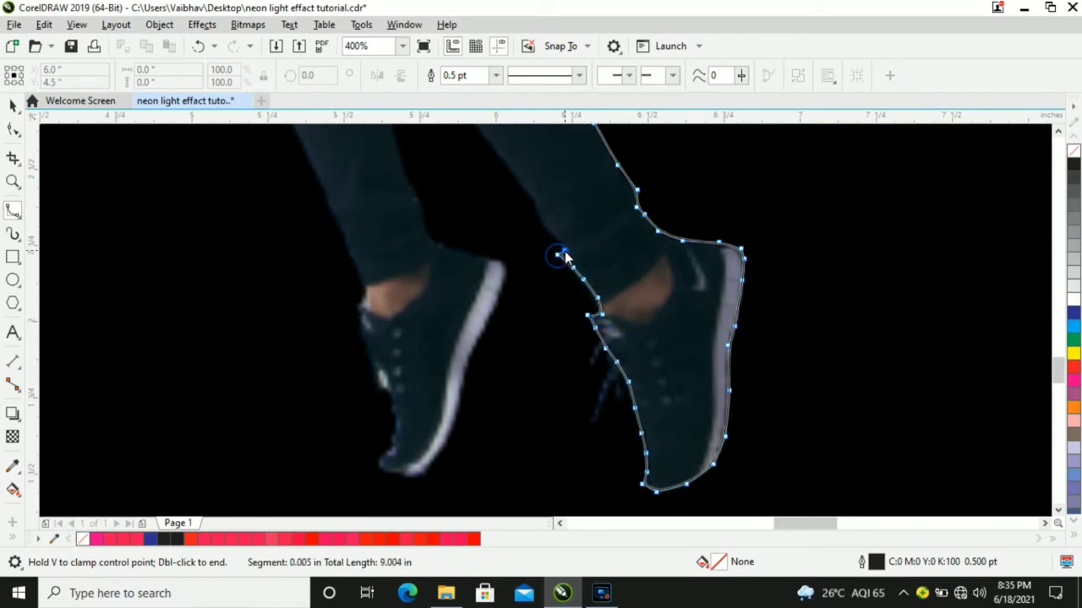
pyautogui.click(564, 255)
# Step: Trace the front of the right lower leg from the cuff up to the fold just below the knee
pyautogui.click(542, 220)
pyautogui.click(502, 139)
pyautogui.scroll(3, 494, 137)
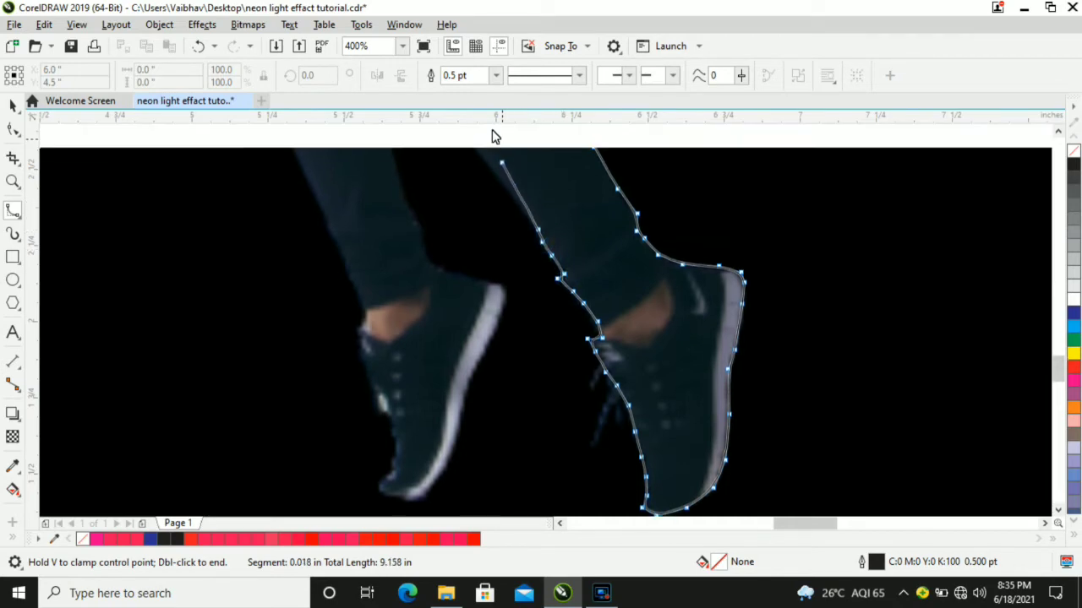
pyautogui.scroll(1, 493, 136)
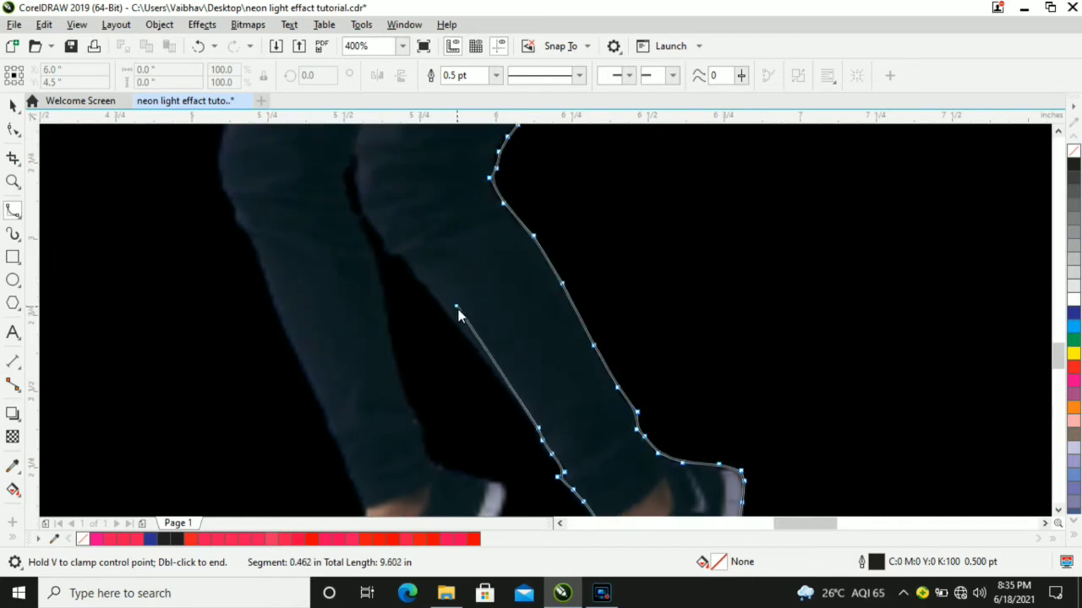
pyautogui.click(487, 364)
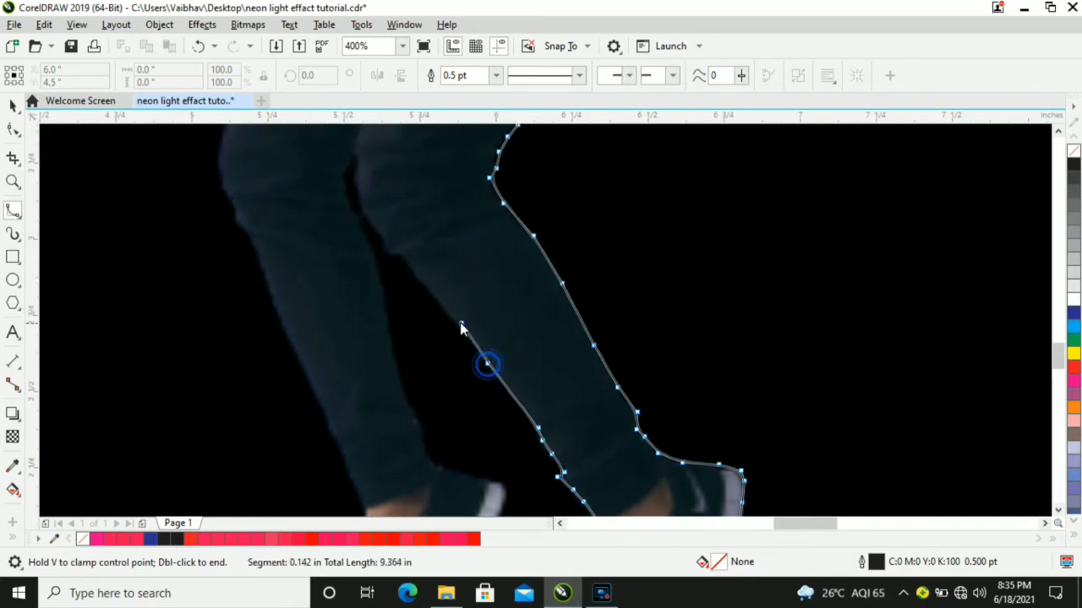
pyautogui.click(440, 305)
pyautogui.click(410, 267)
pyautogui.click(400, 256)
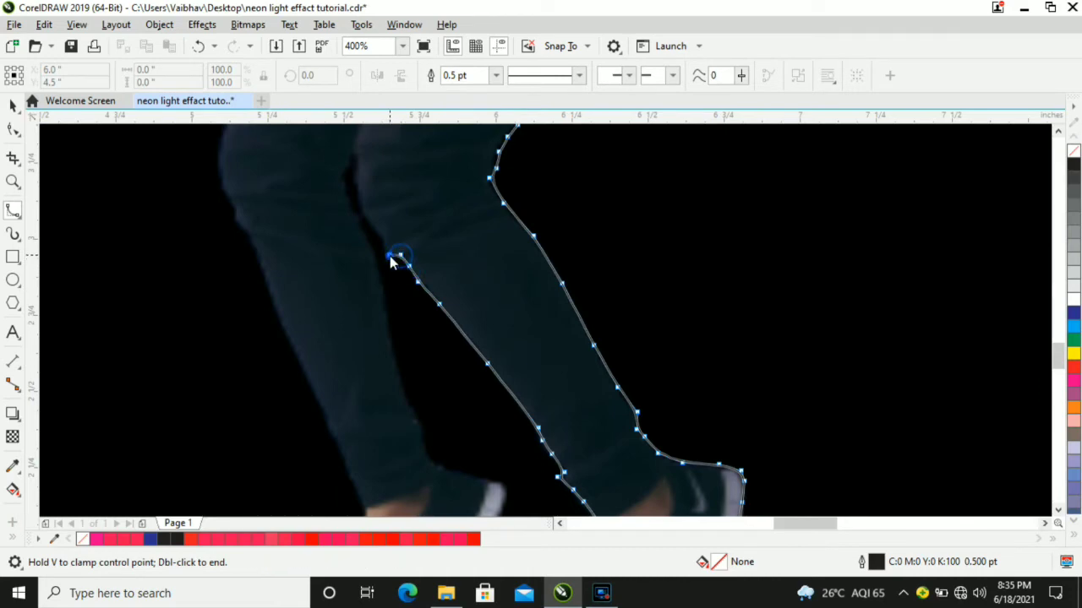
# Step: Continue the outline up the front of the right knee to the top of the gap between the legs
pyautogui.click(385, 250)
pyautogui.click(384, 240)
pyautogui.click(374, 229)
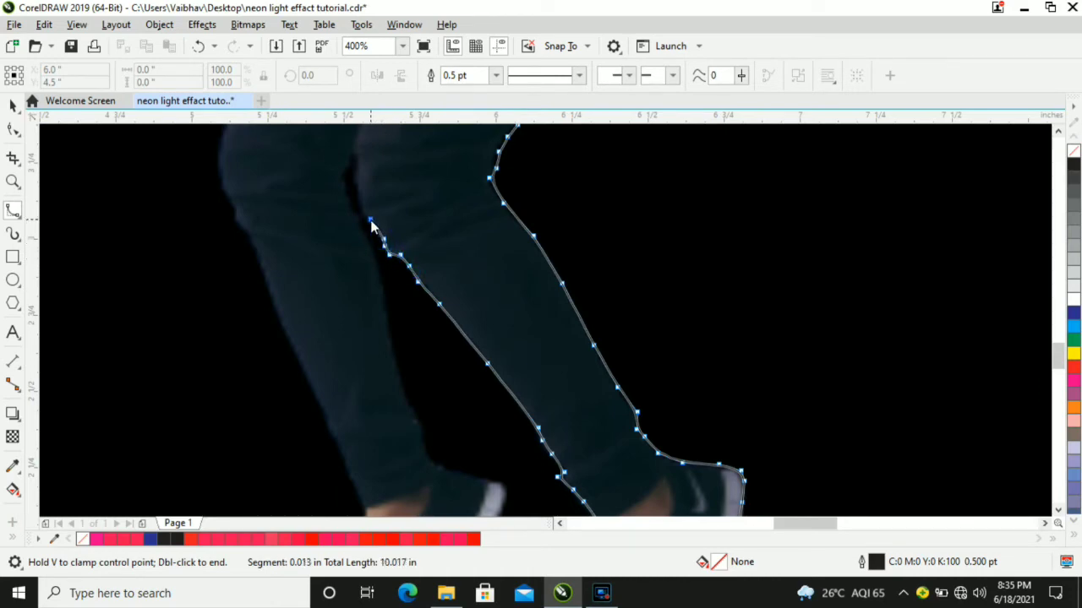
pyautogui.click(365, 211)
pyautogui.click(360, 181)
pyautogui.click(359, 161)
pyautogui.click(357, 157)
pyautogui.click(351, 158)
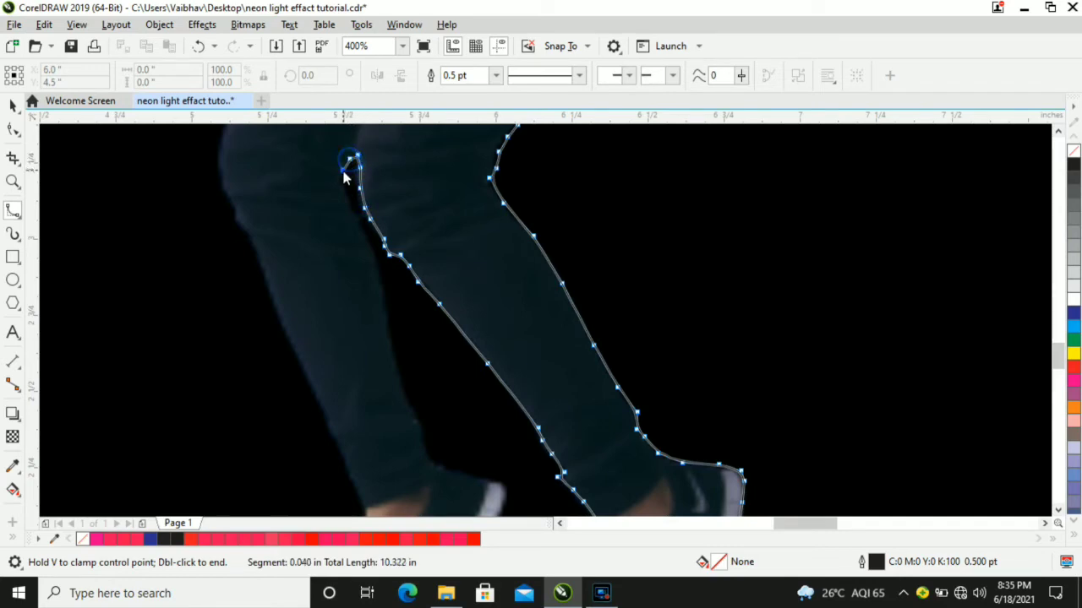
# Step: Trace the inner edge of the left leg from the top of the gap down to the trouser cuff
pyautogui.click(343, 172)
pyautogui.click(347, 194)
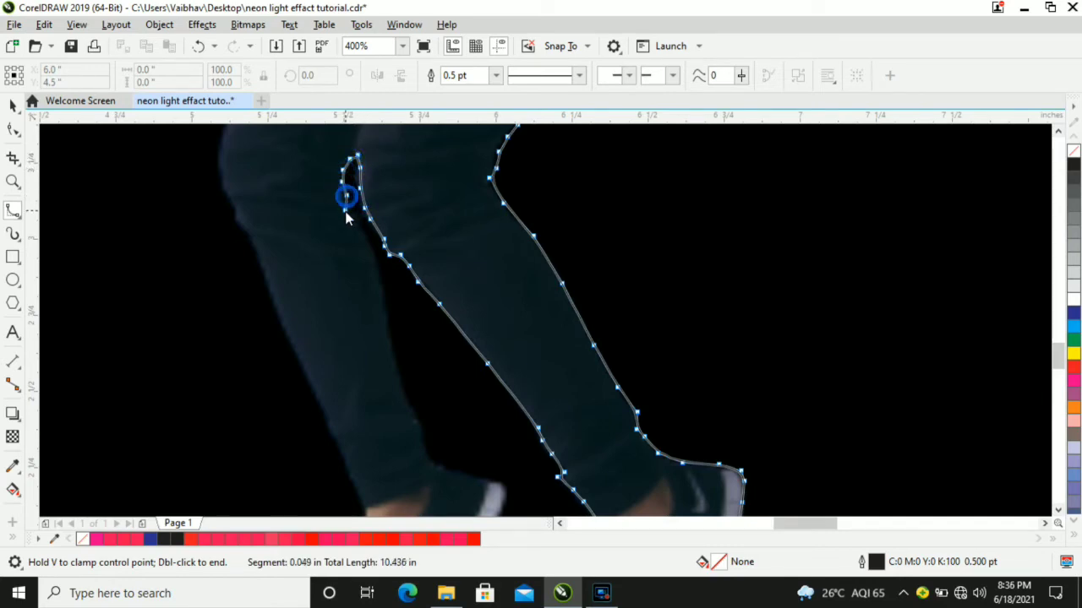
pyautogui.click(347, 214)
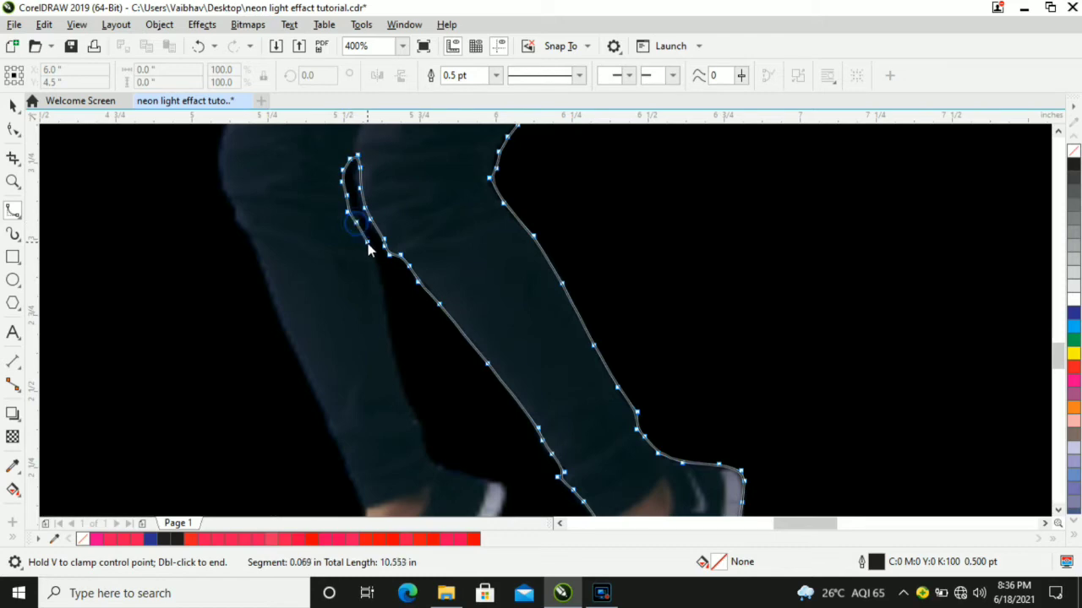
pyautogui.click(379, 269)
pyautogui.click(383, 310)
pyautogui.click(393, 360)
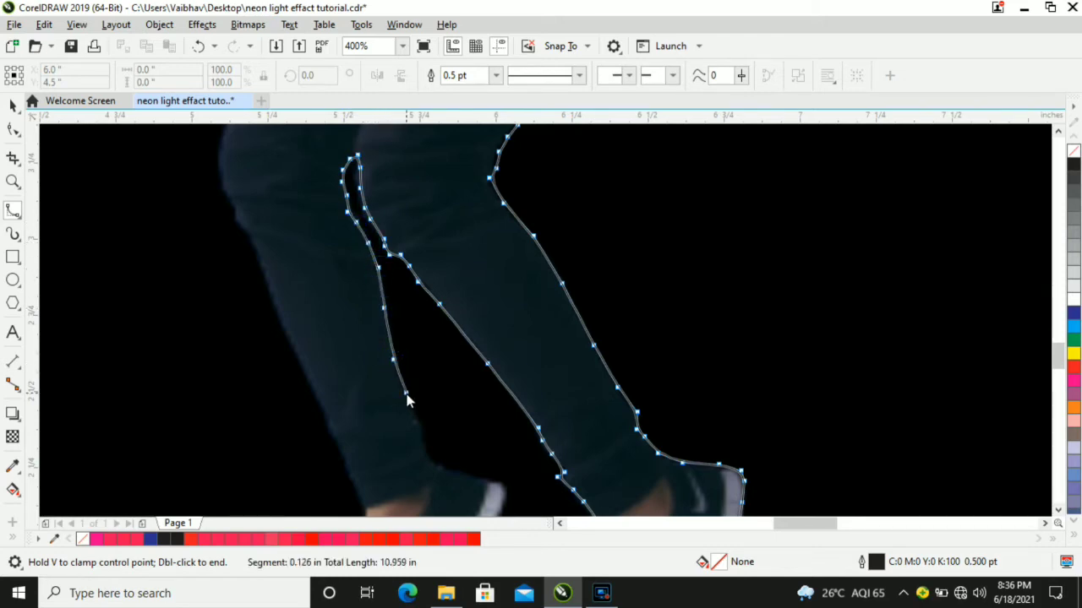
pyautogui.click(416, 415)
pyautogui.click(427, 436)
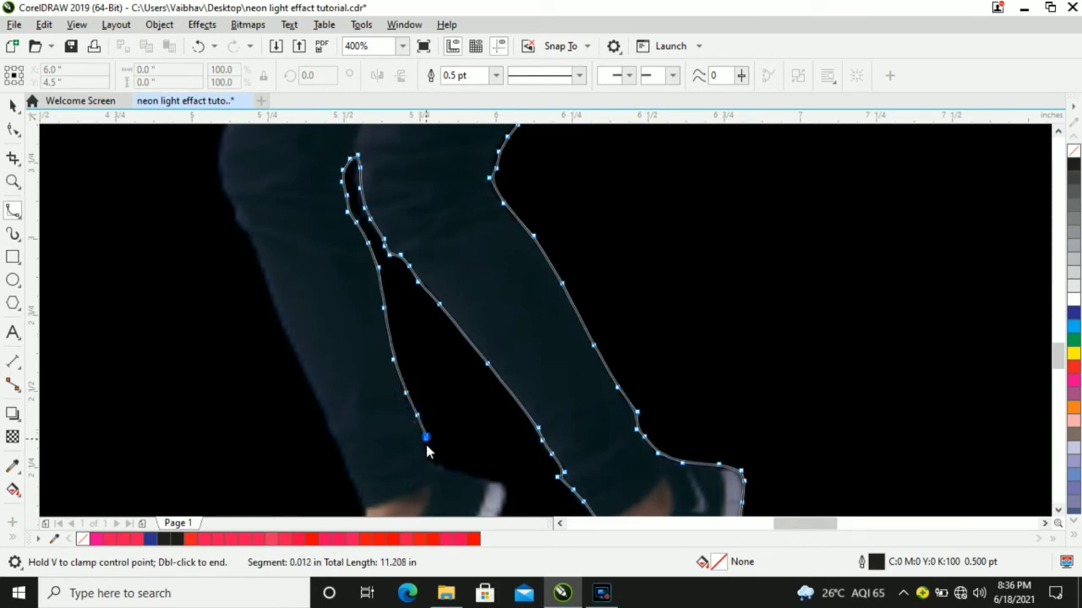
# Step: Continue the outline around the left shoe's heel, down its sole and around the toe
pyautogui.click(464, 476)
pyautogui.click(500, 481)
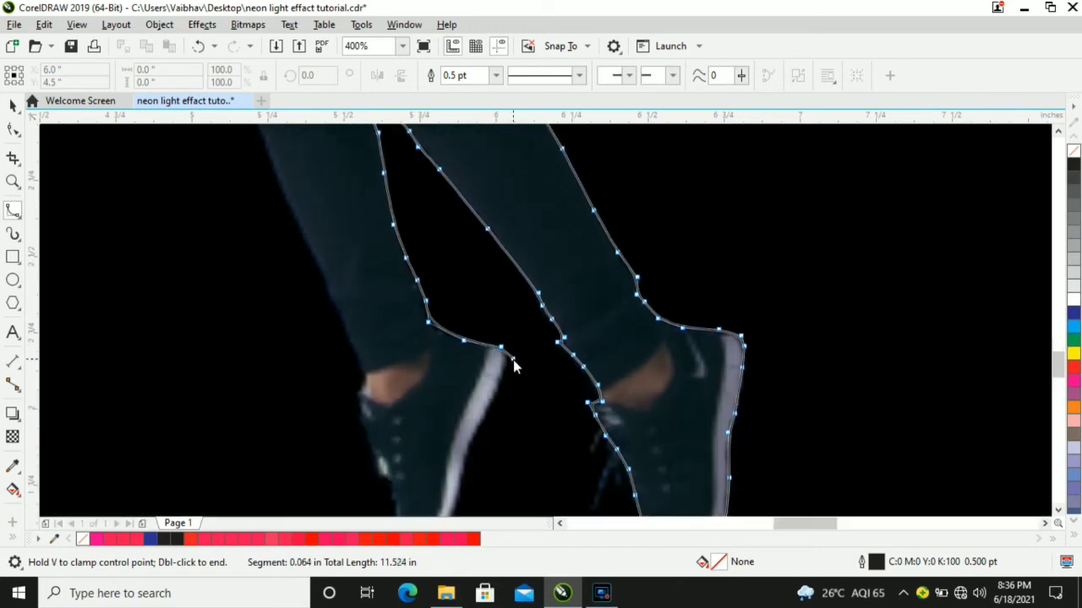
pyautogui.click(506, 356)
pyautogui.click(499, 383)
pyautogui.click(486, 416)
pyautogui.click(470, 446)
pyautogui.click(456, 505)
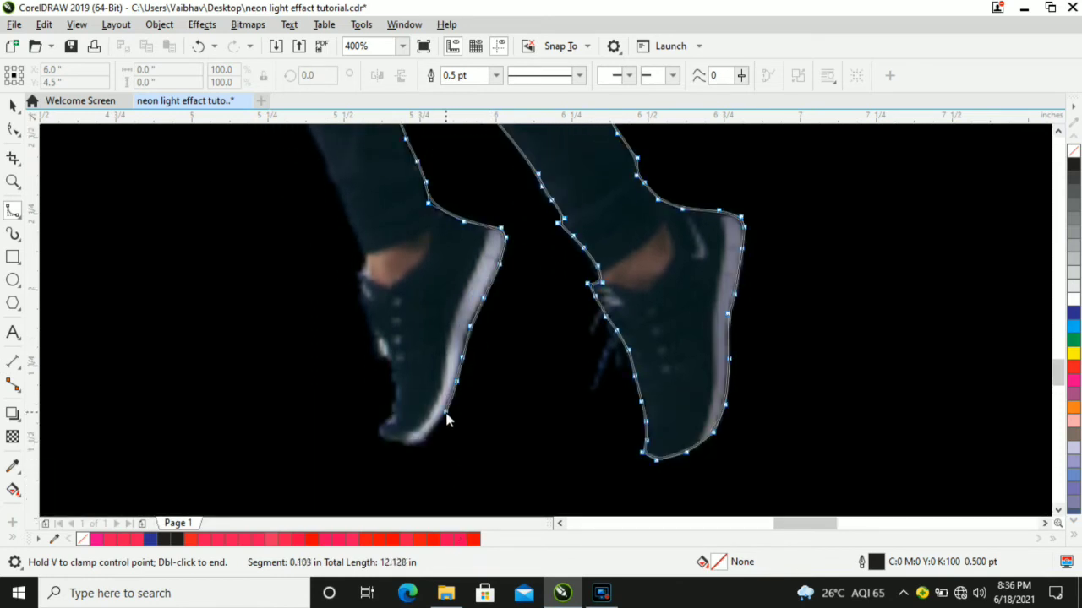
pyautogui.click(414, 447)
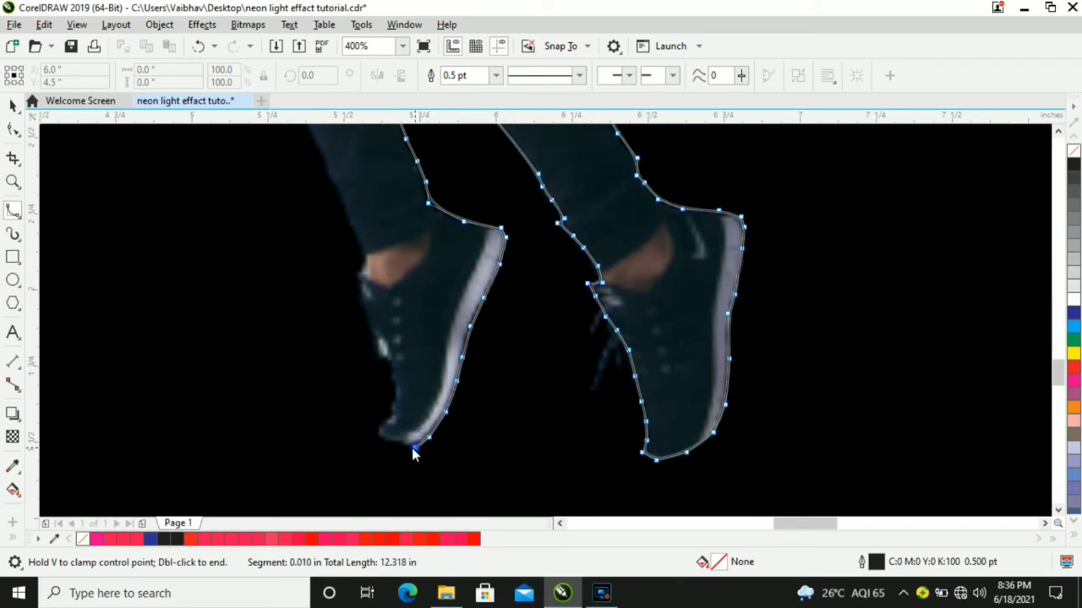
pyautogui.click(401, 442)
pyautogui.click(374, 429)
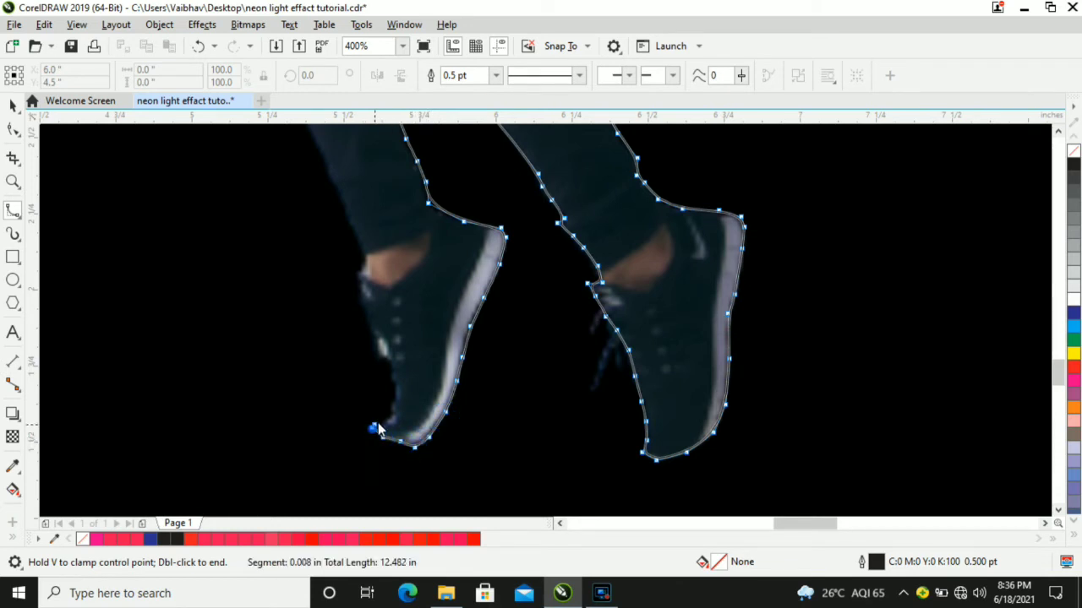
# Step: Trace the front of the left shoe from the toe up past the ankle and along the trouser cuff
pyautogui.click(394, 371)
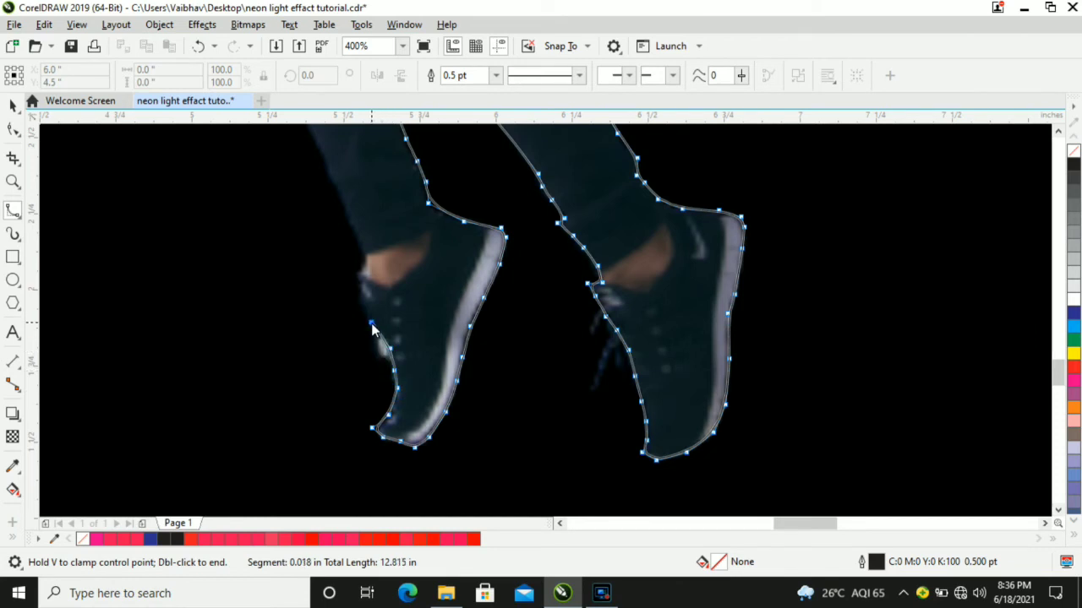
pyautogui.click(363, 308)
pyautogui.click(365, 256)
pyautogui.click(349, 222)
pyautogui.click(335, 186)
pyautogui.click(326, 163)
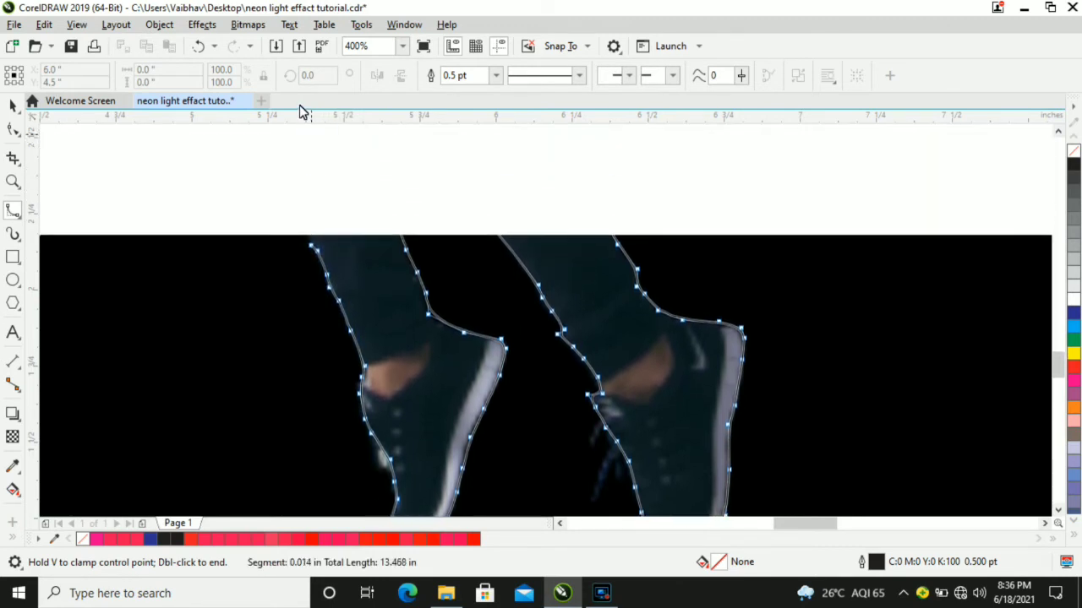
# Step: Trace the front of the left lower leg from above the cuff up to the knee
pyautogui.click(216, 180)
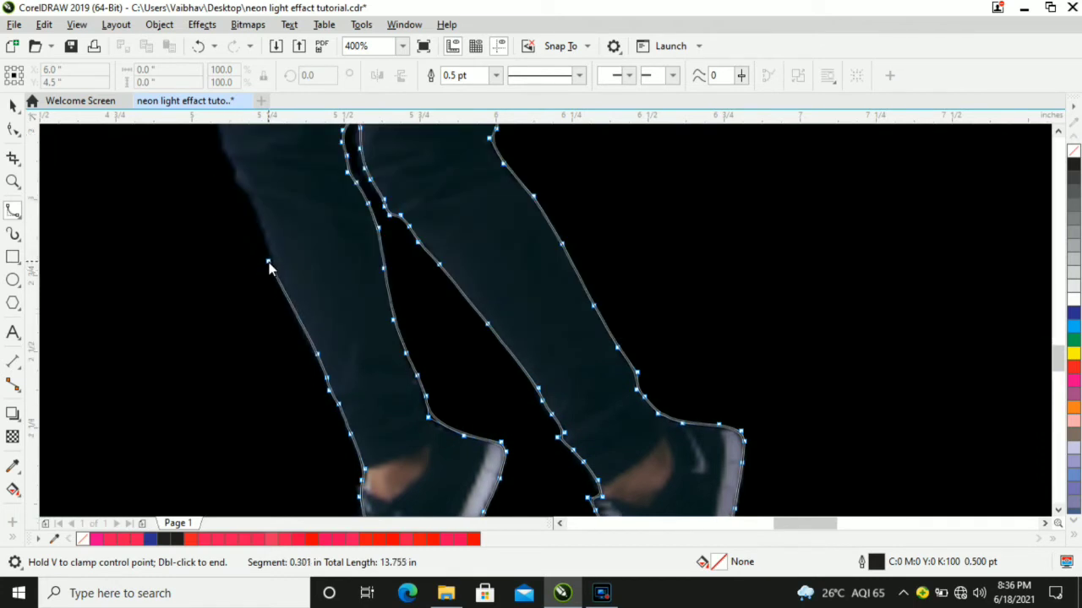
pyautogui.click(271, 262)
pyautogui.click(261, 212)
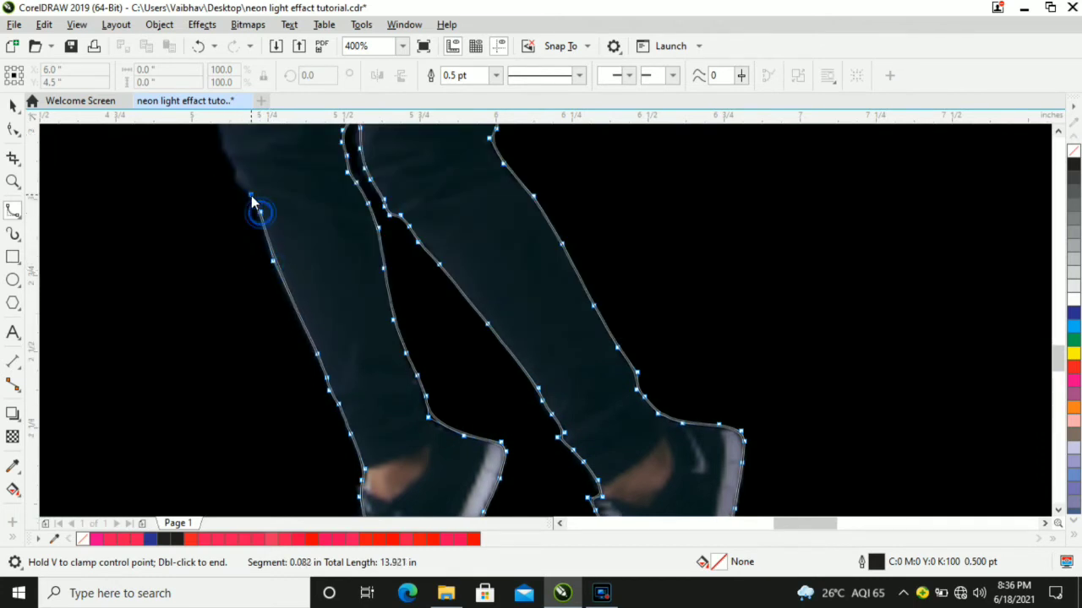
pyautogui.click(250, 194)
pyautogui.click(232, 174)
pyautogui.click(224, 153)
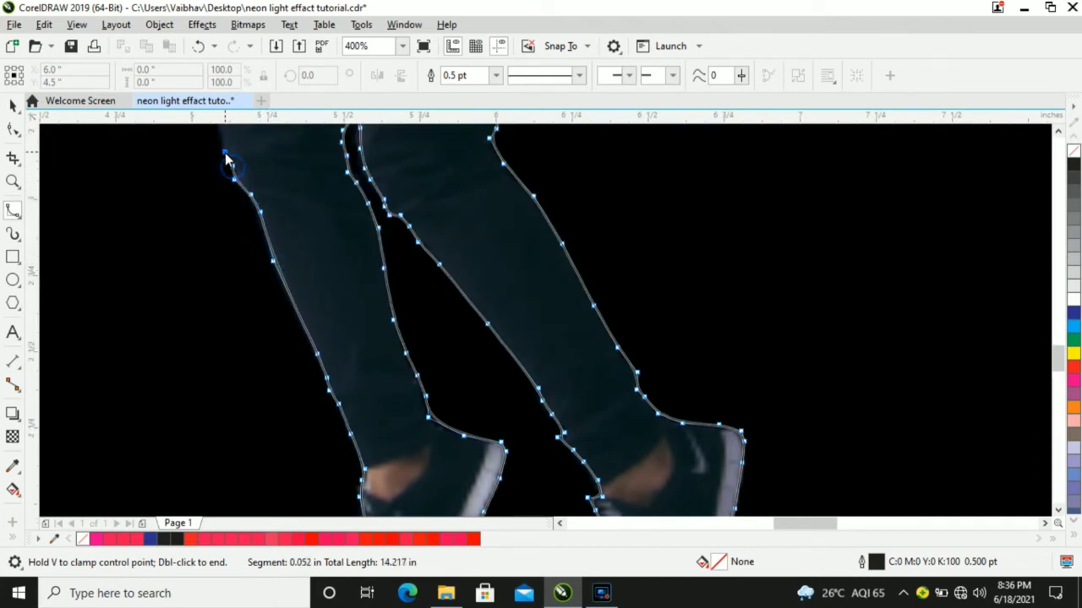
pyautogui.click(220, 134)
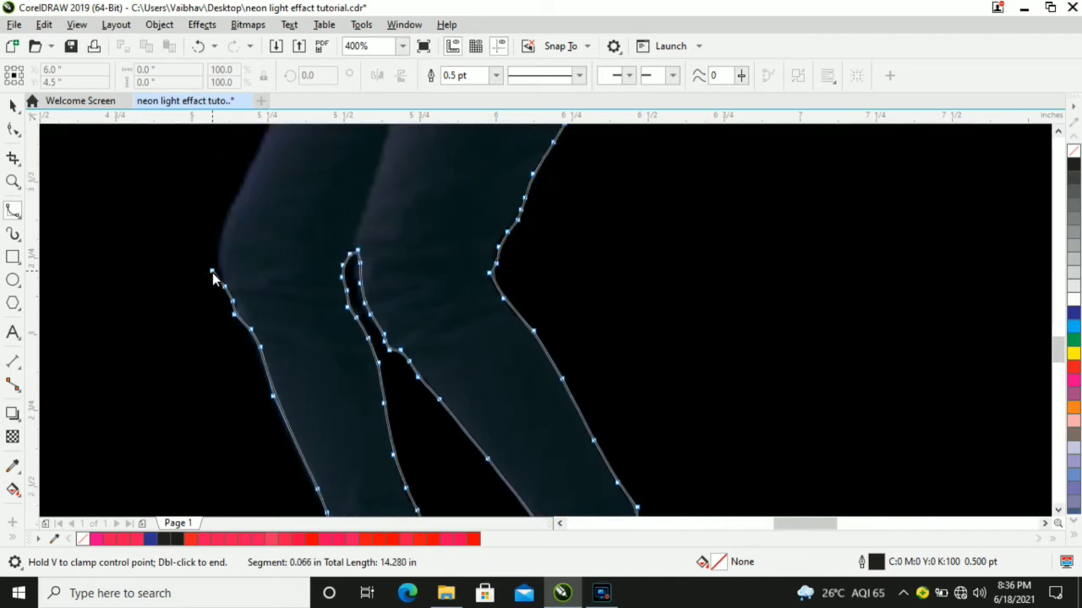
# Step: Carry the outline around the left knee and up the front of the thigh to the jacket hem
pyautogui.click(219, 269)
pyautogui.click(236, 209)
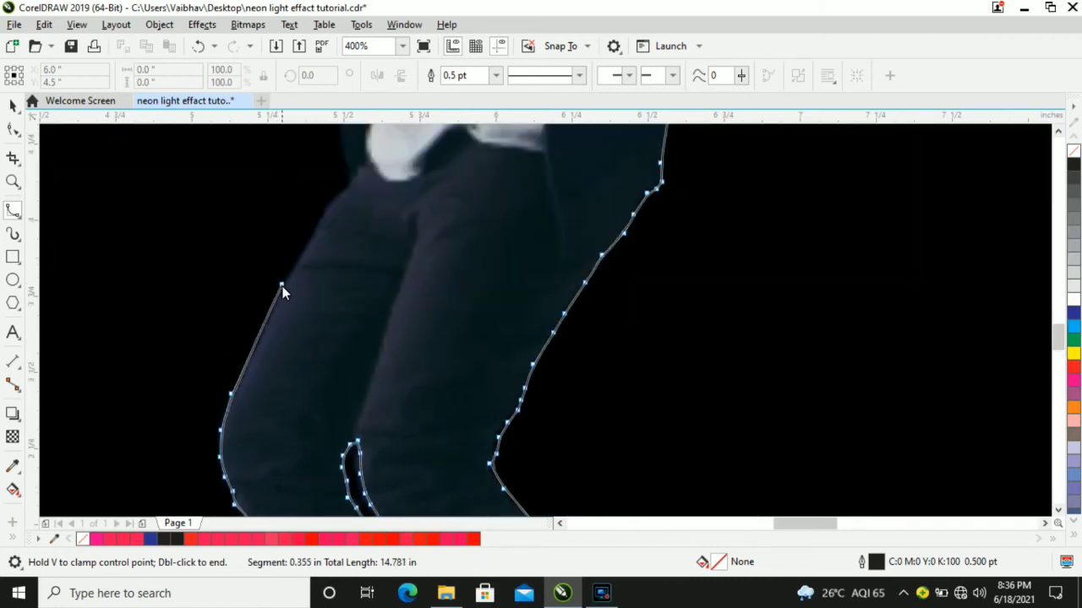
pyautogui.click(282, 286)
pyautogui.click(314, 236)
pyautogui.click(346, 183)
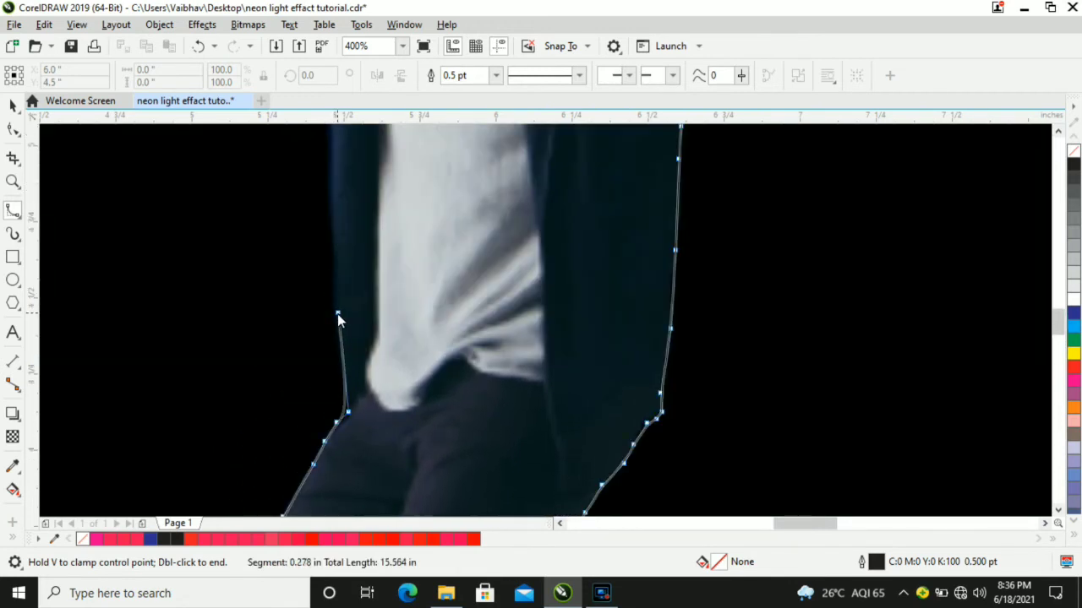
# Step: Trace the left side of the jacket from its hem up to the point where the sleeve begins
pyautogui.click(336, 315)
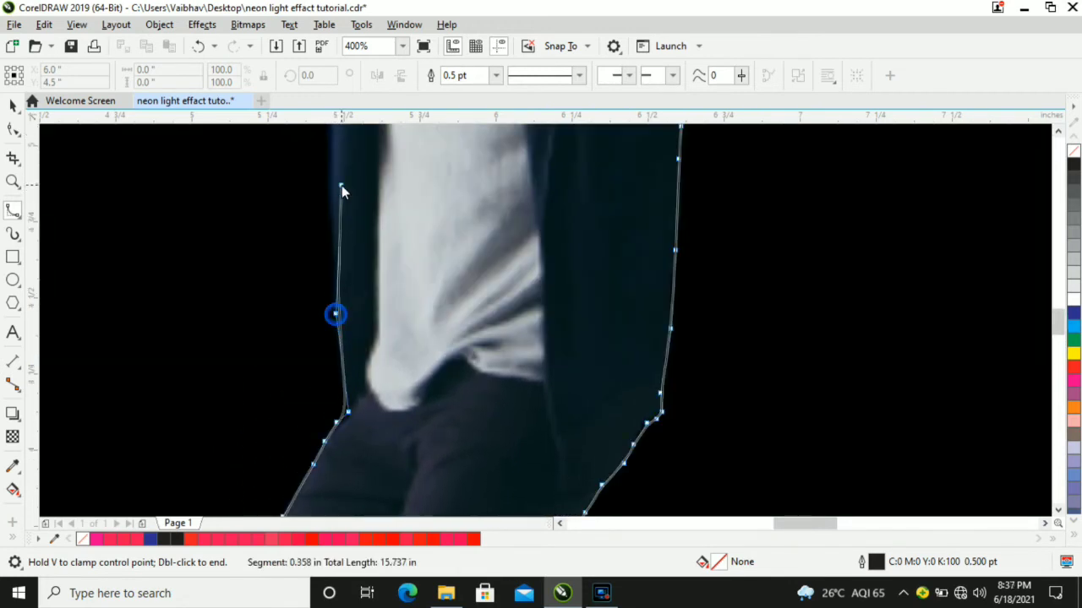
pyautogui.click(331, 176)
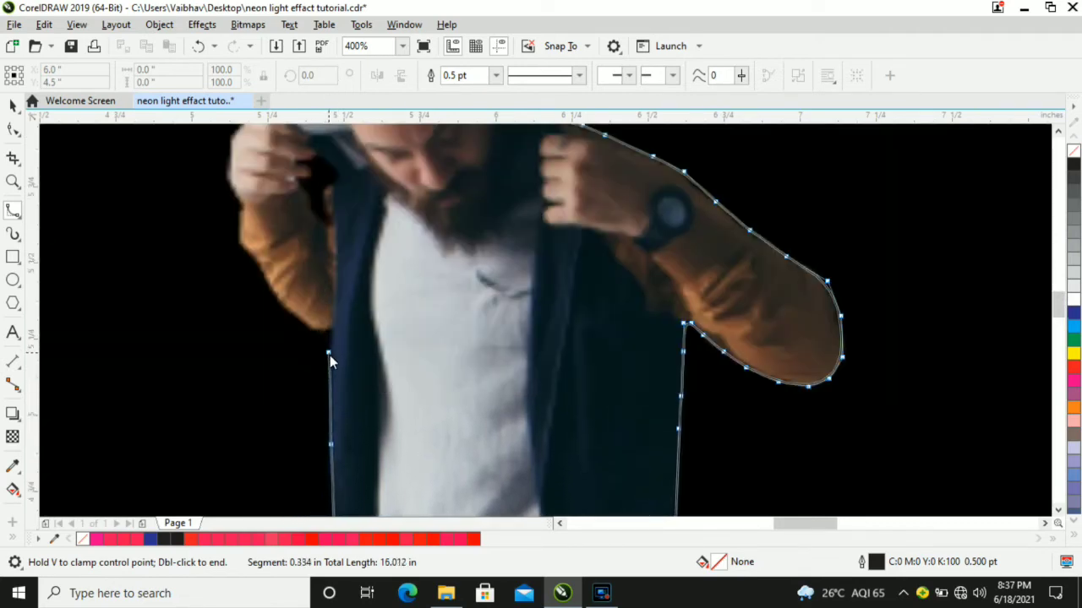
pyautogui.click(329, 331)
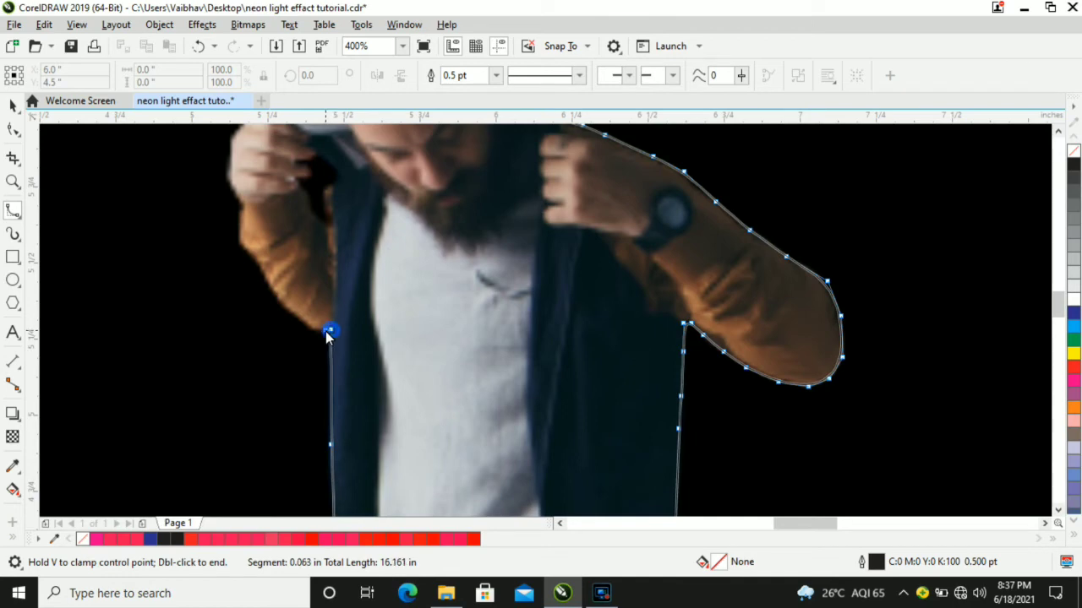
# Step: Trace the outer edge of the left sleeve from the jacket side up toward the wrist
pyautogui.click(300, 321)
pyautogui.click(283, 305)
pyautogui.click(270, 288)
pyautogui.click(261, 268)
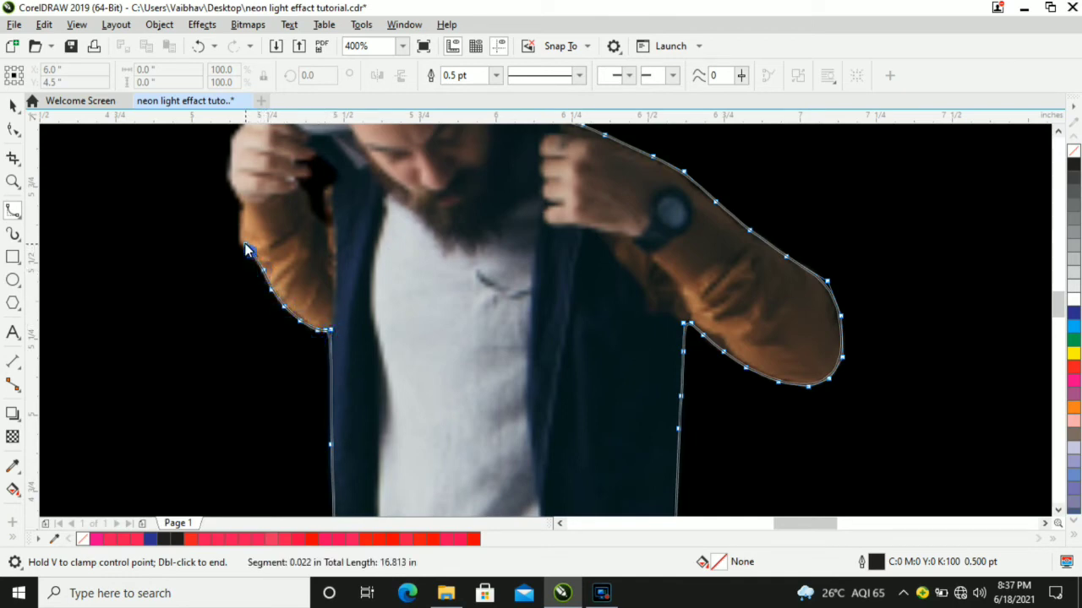
pyautogui.click(237, 242)
# Step: Trace around the left wrist and hand, and finish the B-Spline curve at its starting point beside the hood
pyautogui.click(243, 203)
pyautogui.click(231, 188)
pyautogui.click(226, 174)
pyautogui.click(230, 133)
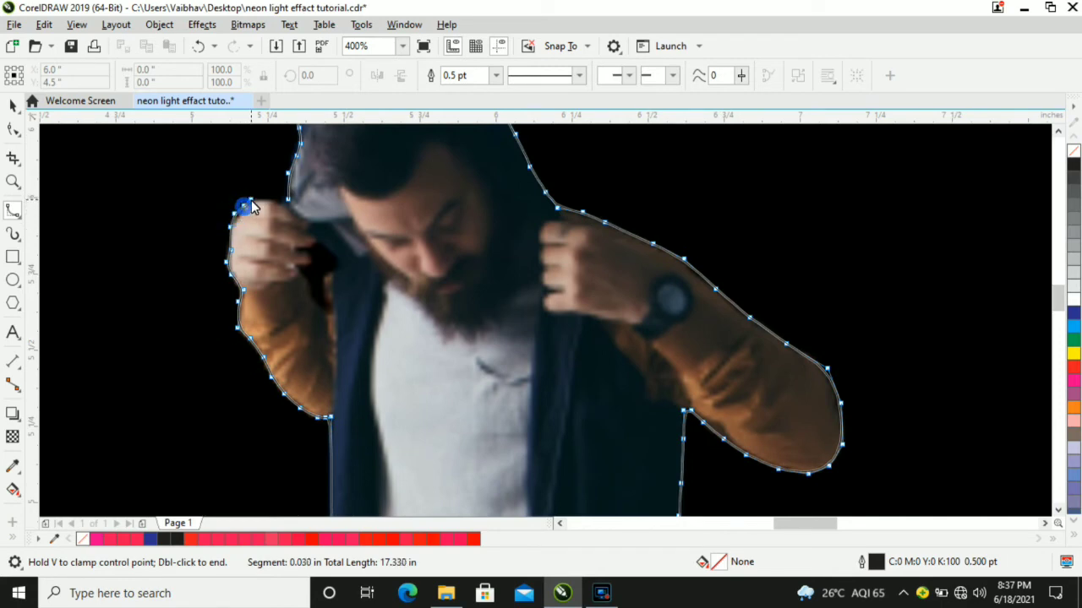
pyautogui.click(257, 198)
pyautogui.click(271, 199)
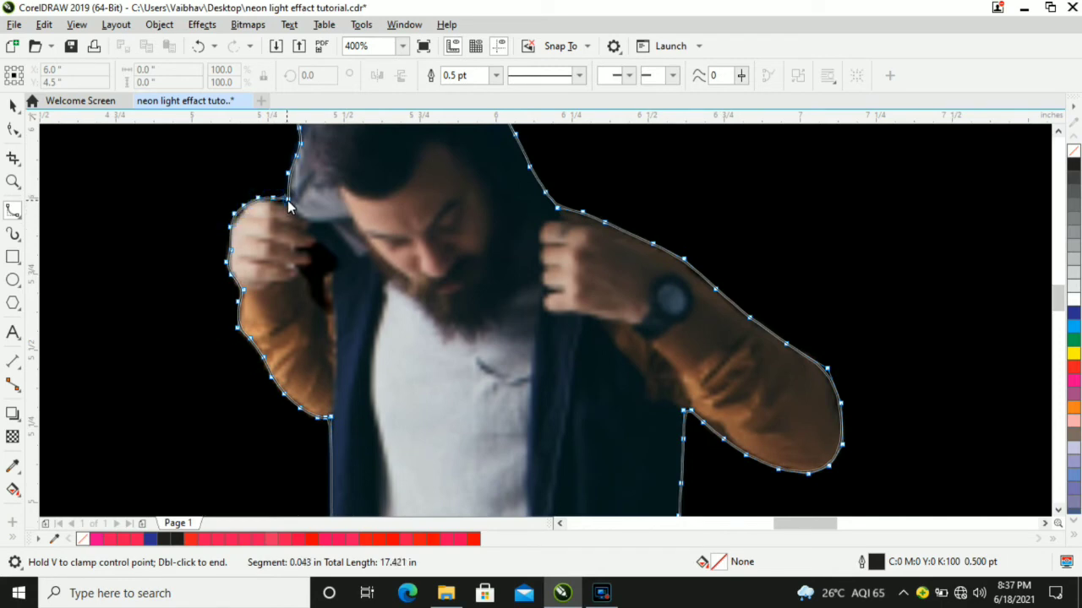
pyautogui.doubleClick(290, 200)
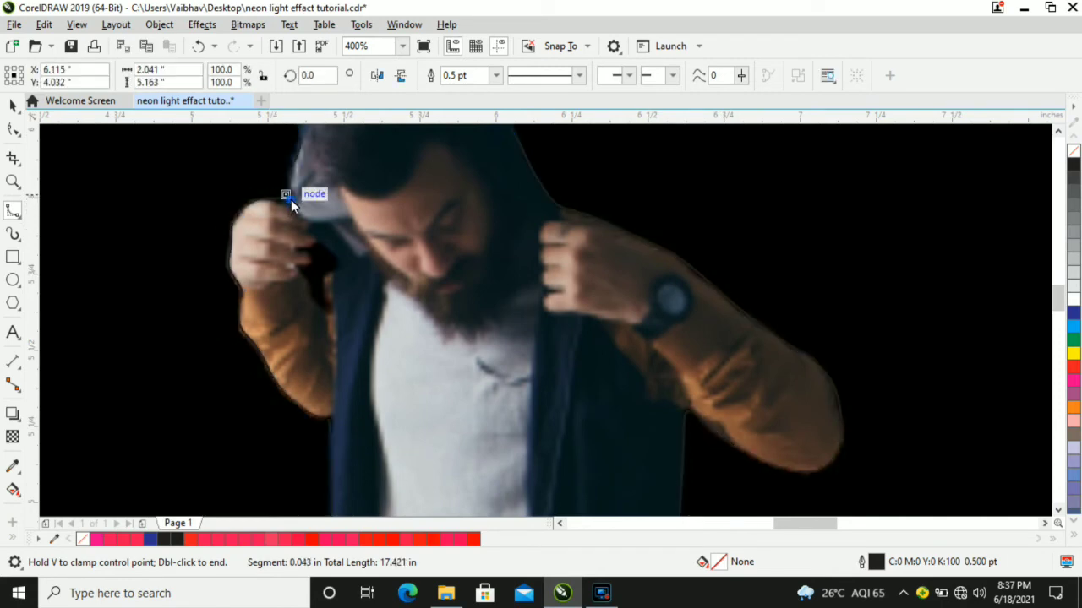
# Step: Set the outline width of the finished B-Spline curve around the figure to 2.0 pt
pyautogui.click(15, 106)
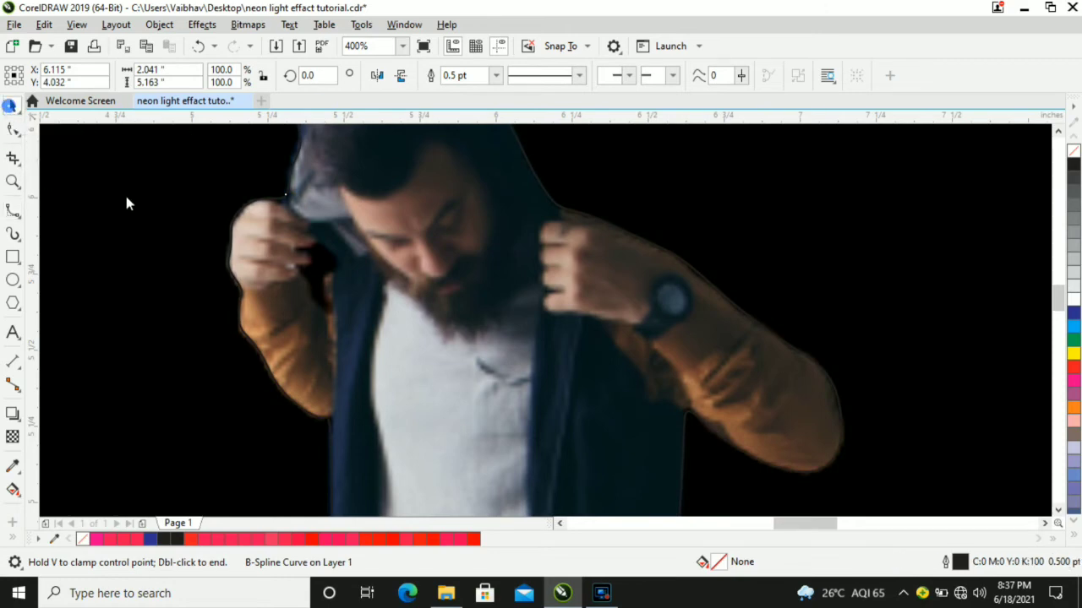
pyautogui.click(497, 76)
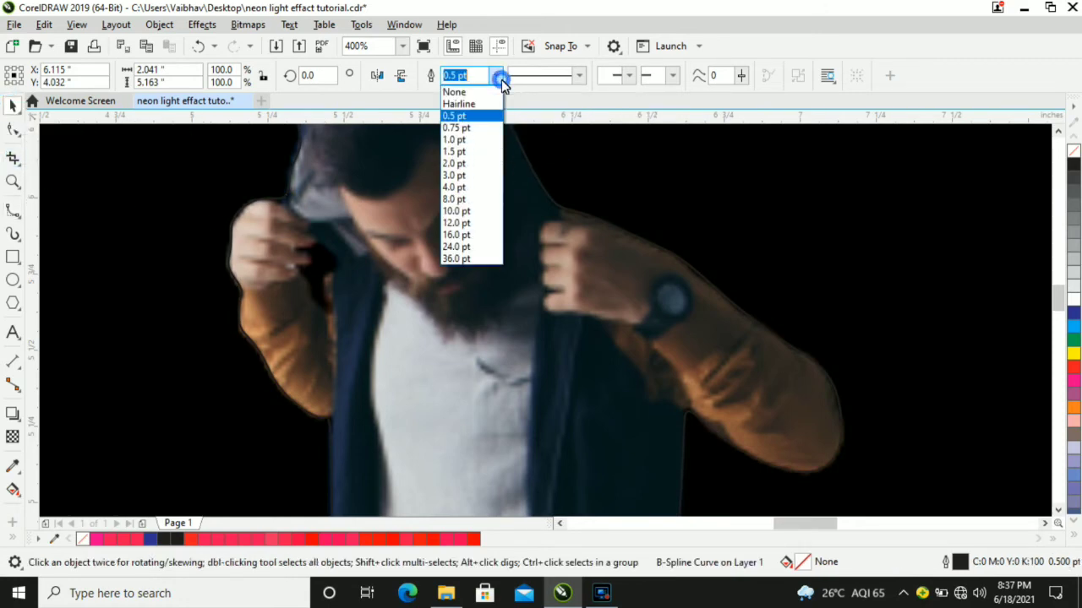
pyautogui.click(477, 166)
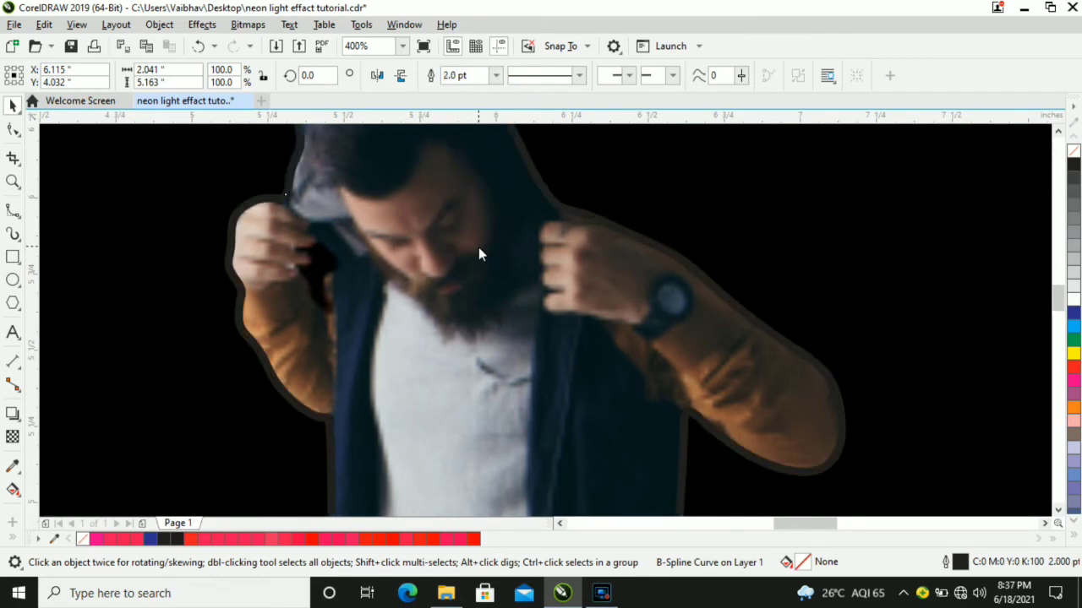
# Step: Add a drop shadow to the traced curve, cast vertically from the hood down to the feet
pyautogui.scroll(-3, 473, 290)
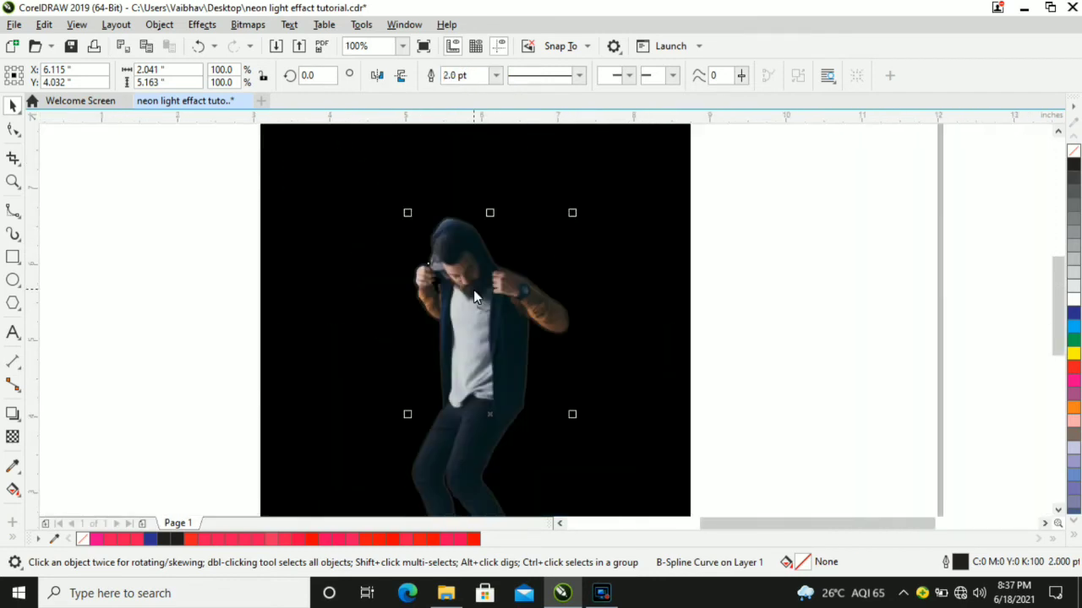
pyautogui.scroll(-1, 769, 300)
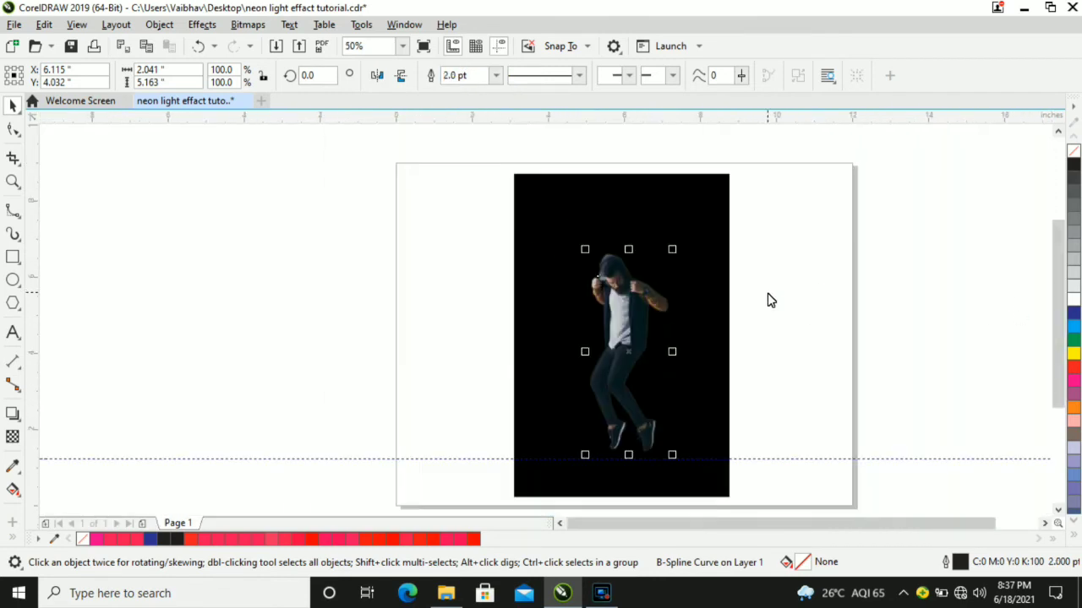
pyautogui.click(13, 181)
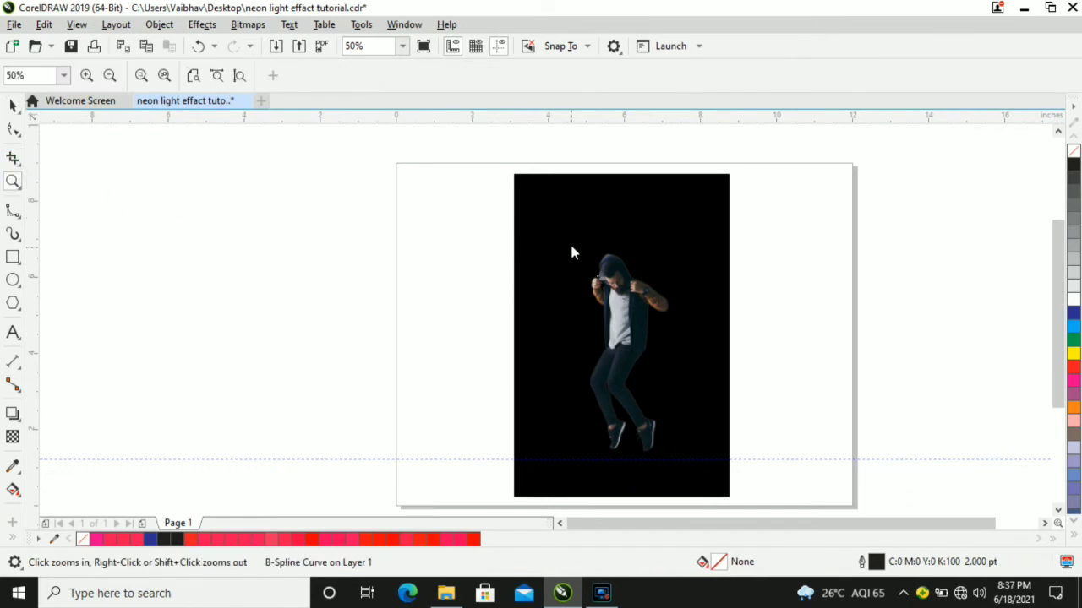
pyautogui.moveTo(570, 244); pyautogui.dragTo(683, 470)
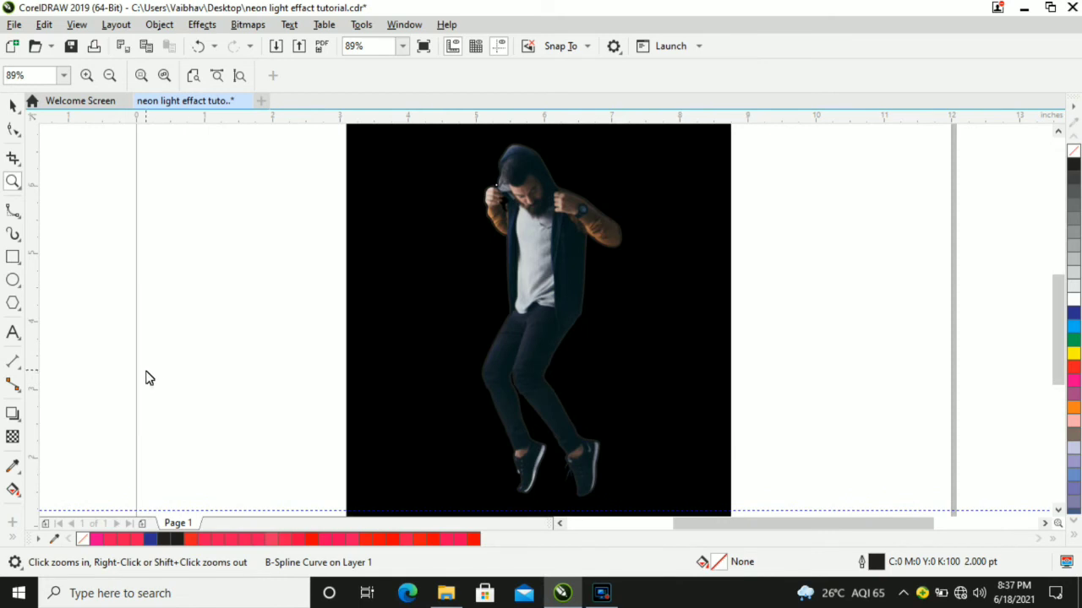
pyautogui.click(13, 414)
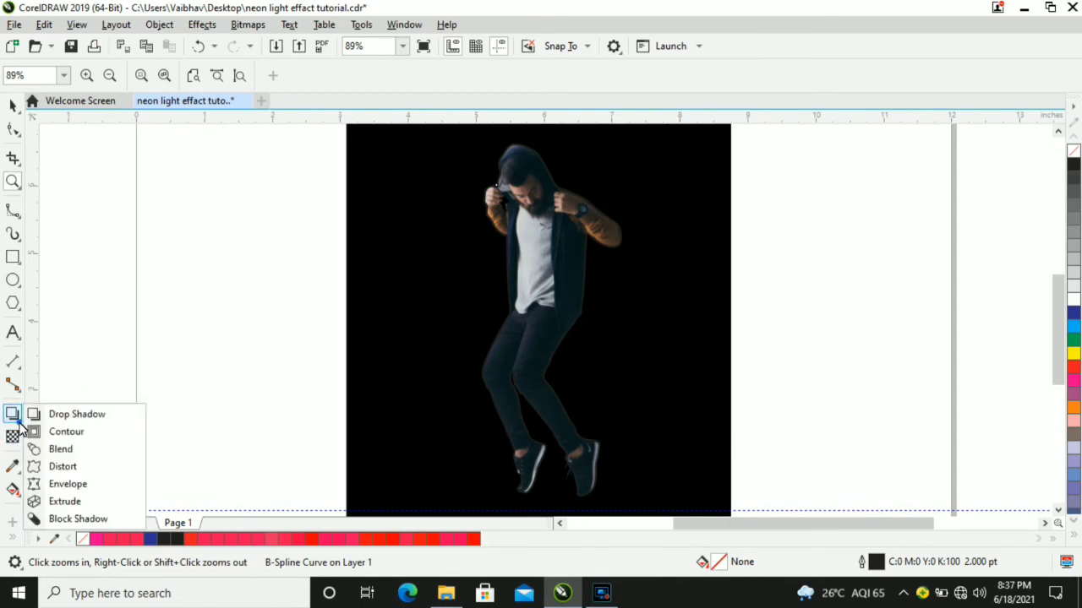
pyautogui.click(76, 414)
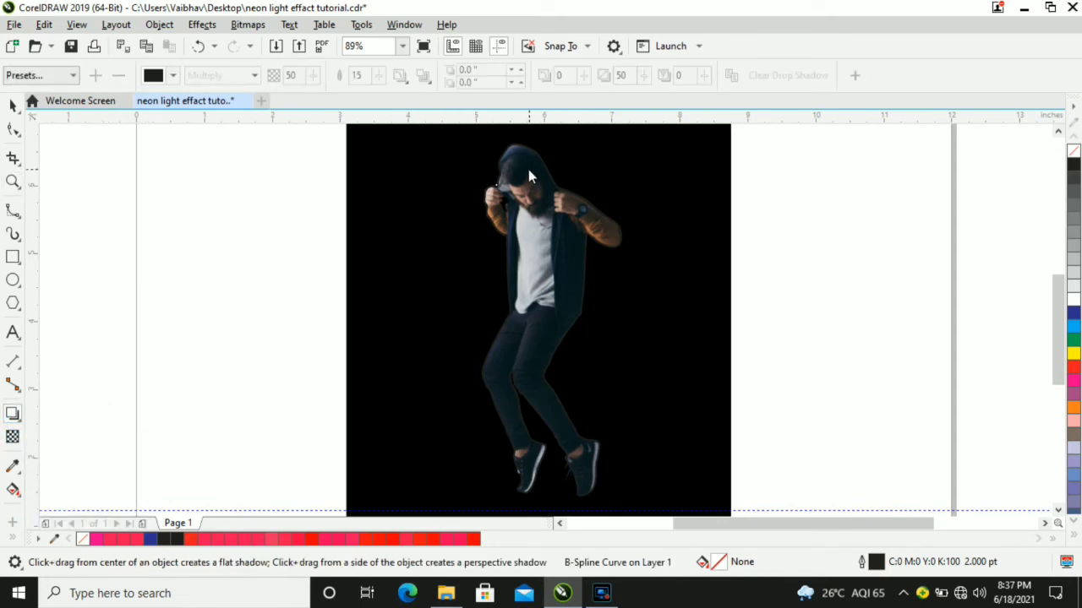
pyautogui.moveTo(522, 154); pyautogui.dragTo(551, 500)
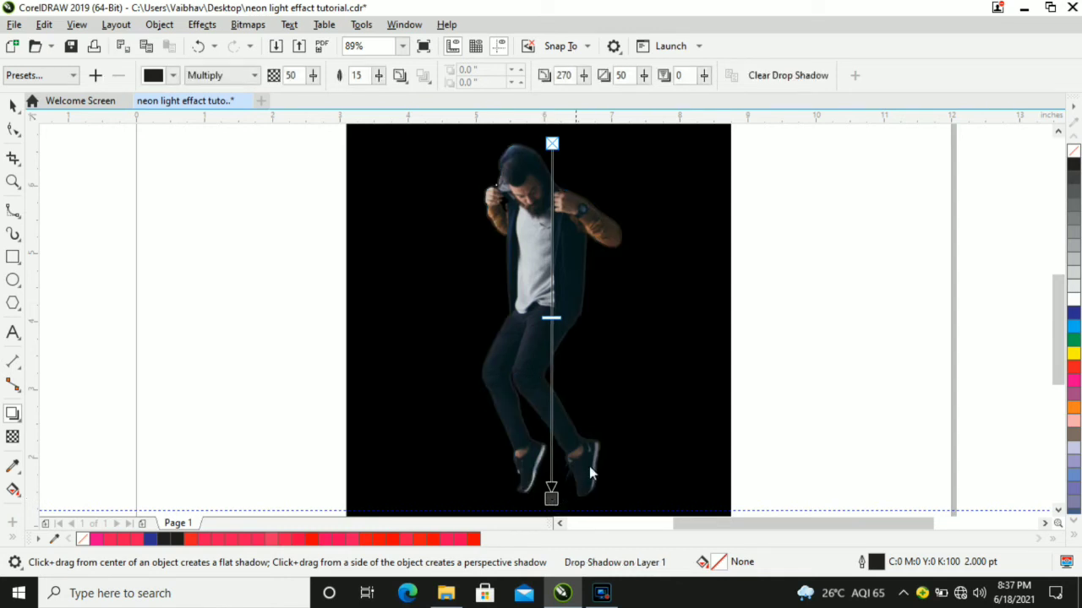
# Step: Change the drop shadow's color to bright red (#FA0505) and its merge mode to Normal
pyautogui.click(173, 75)
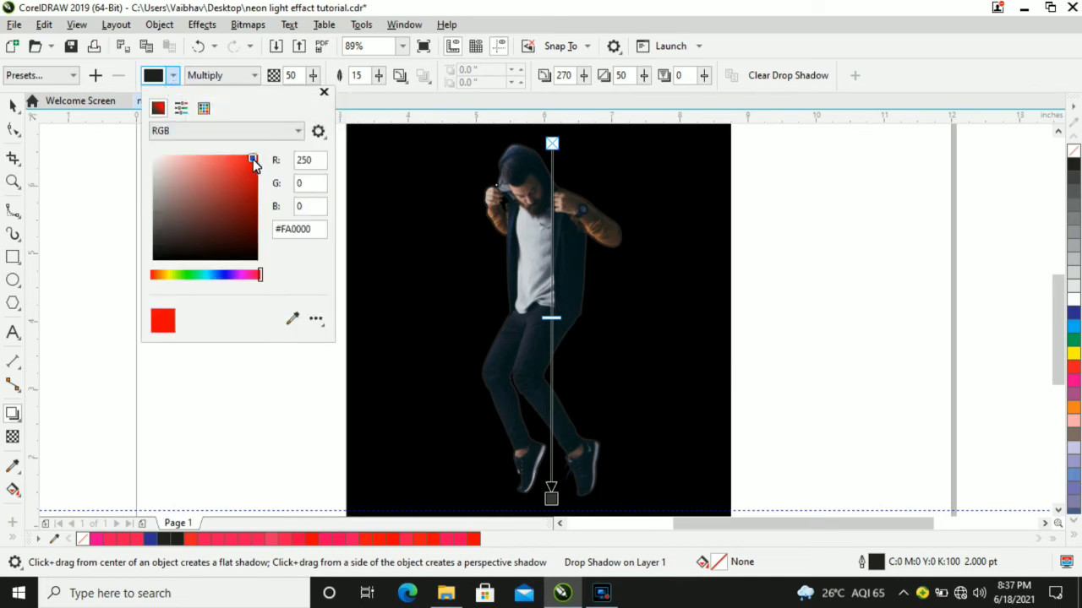
pyautogui.moveTo(256, 161); pyautogui.dragTo(256, 160)
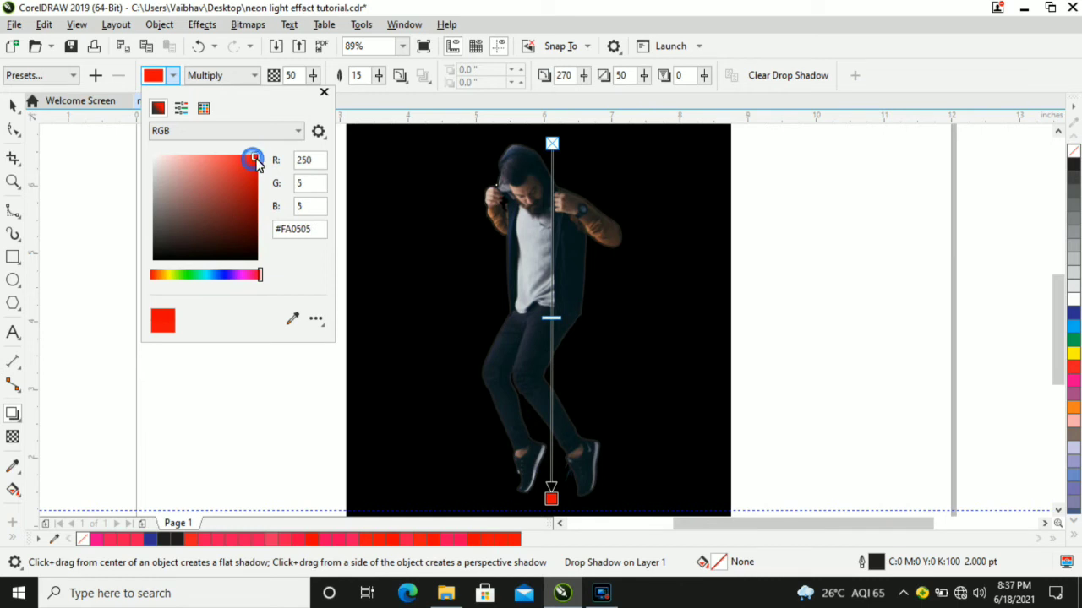
pyautogui.click(241, 75)
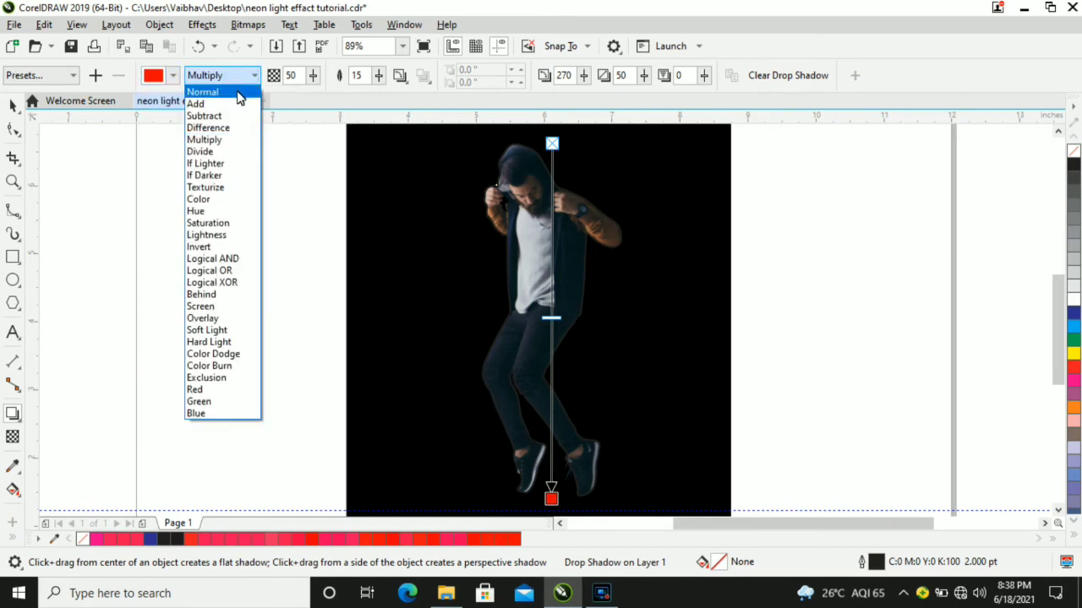
pyautogui.click(203, 93)
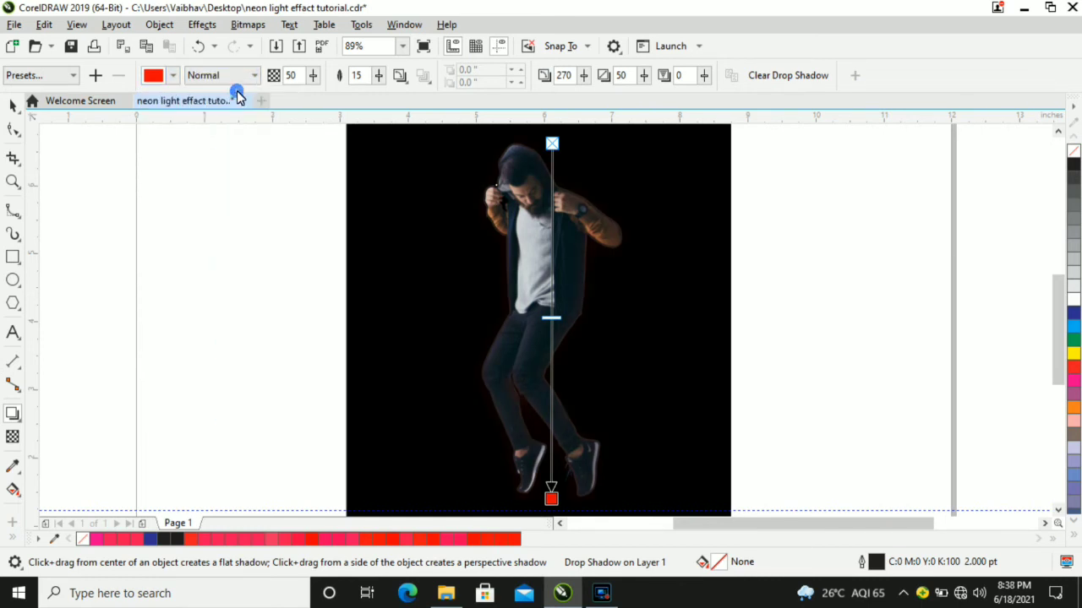
# Step: Set the drop shadow's feathering direction to Outside and its feathering amount to 10
pyautogui.click(399, 75)
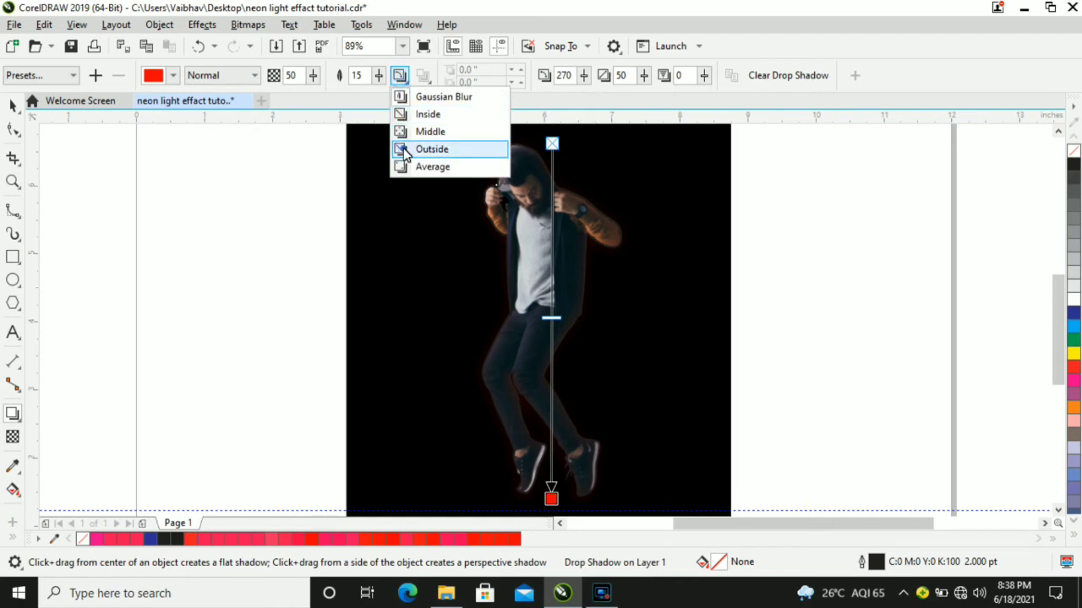
pyautogui.click(431, 149)
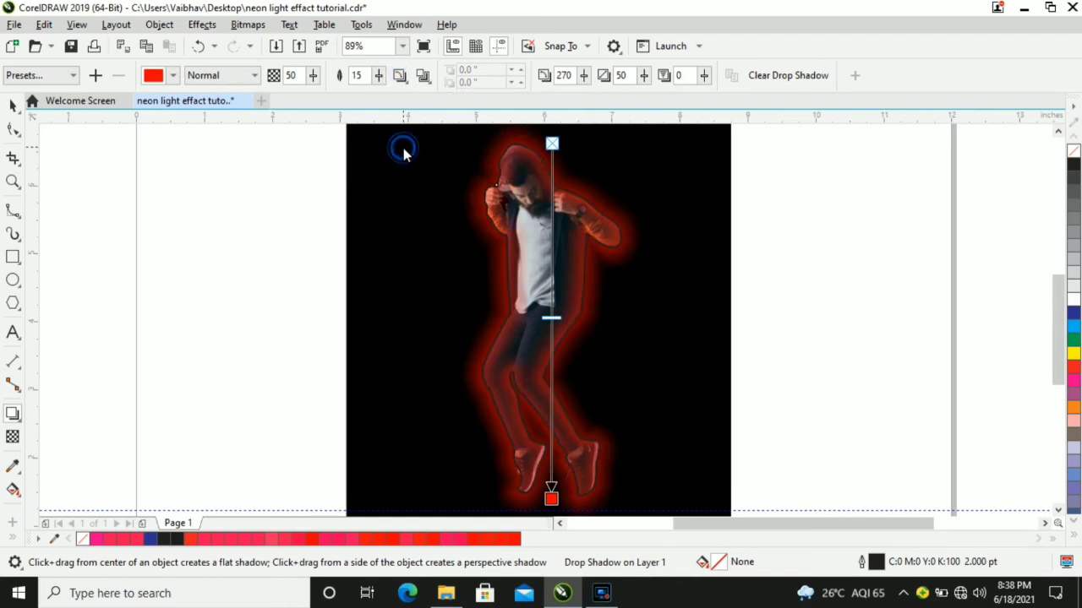
pyautogui.doubleClick(356, 76)
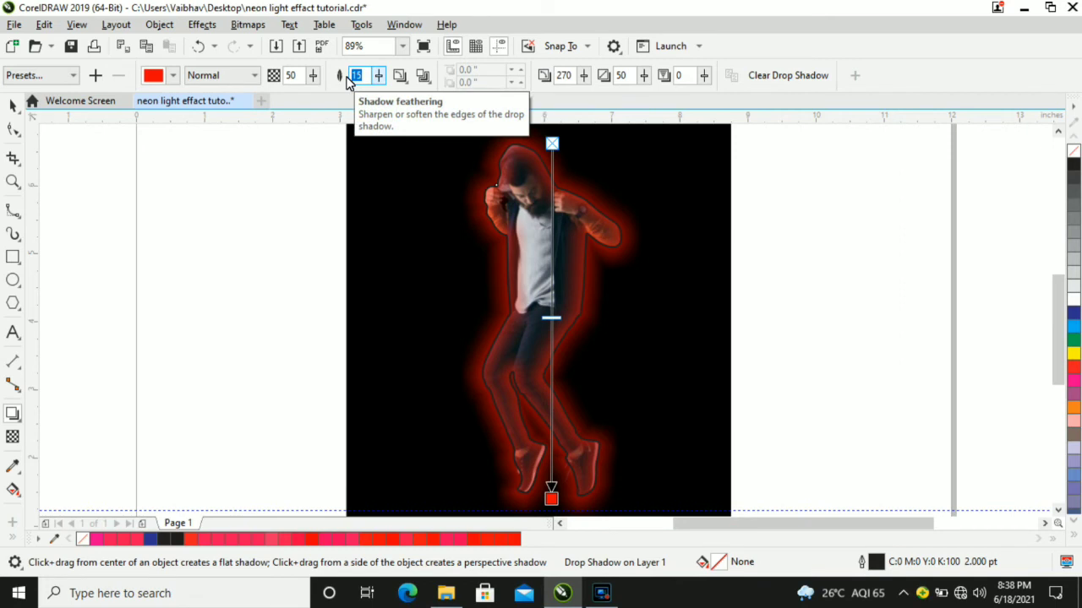
pyautogui.write('10')
pyautogui.press('Return')
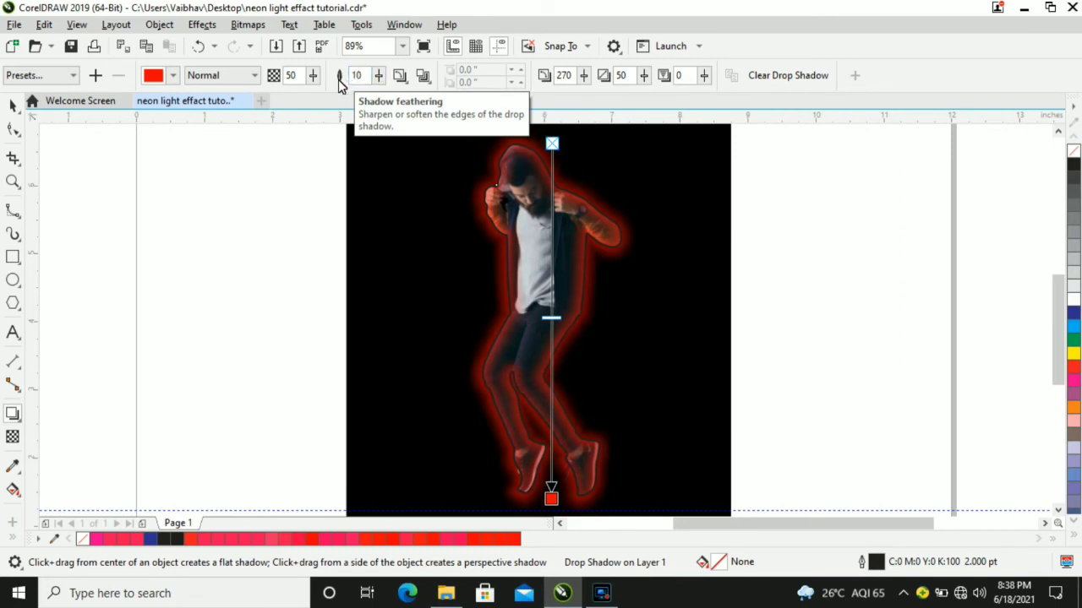
# Step: Set the traced curve's outline color to red (C 0, M 100, Y 100, K 0) and deselect the curve
pyautogui.doubleClick(877, 562)
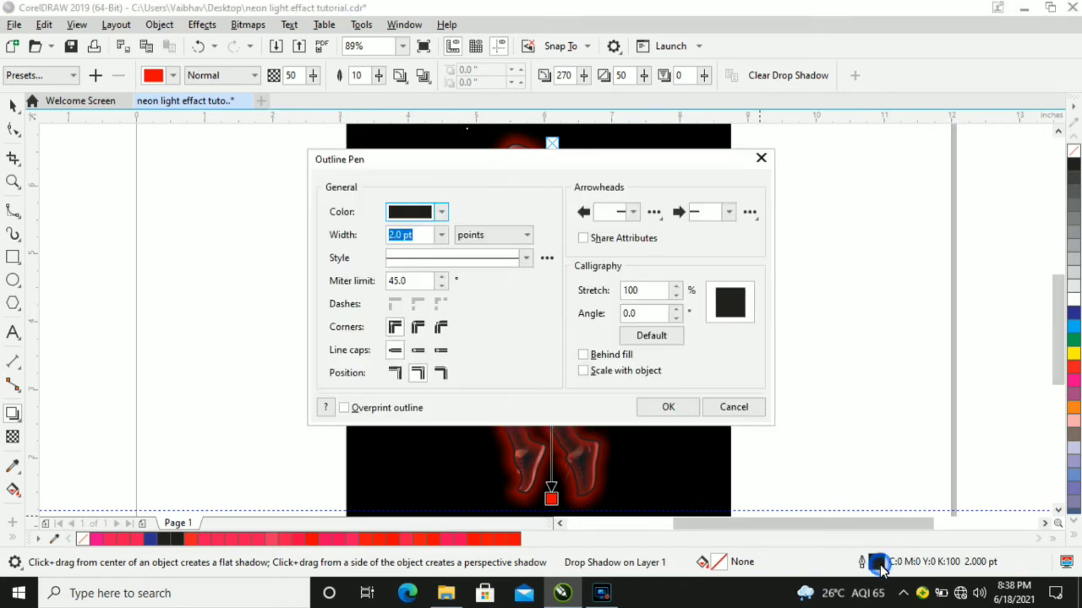
pyautogui.click(443, 212)
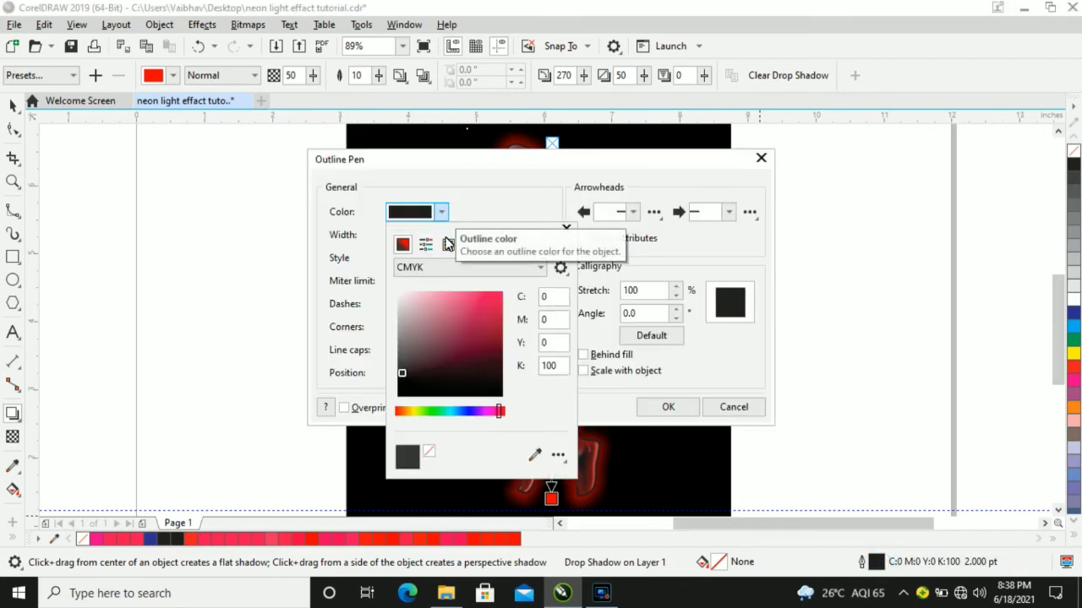
pyautogui.click(501, 414)
pyautogui.moveTo(489, 322); pyautogui.dragTo(503, 293)
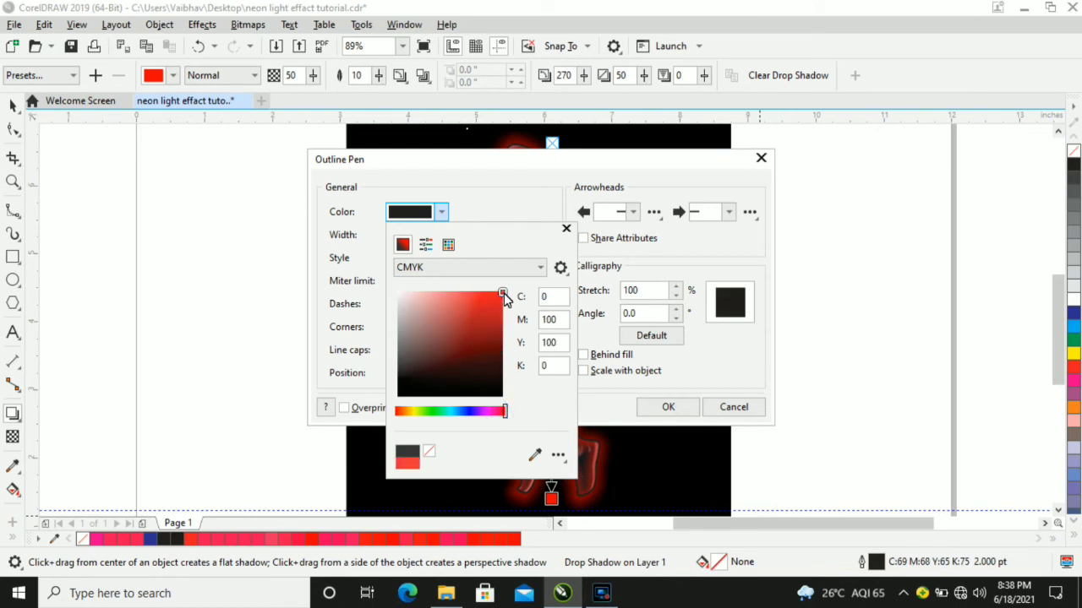
pyautogui.click(668, 409)
pyautogui.click(668, 409)
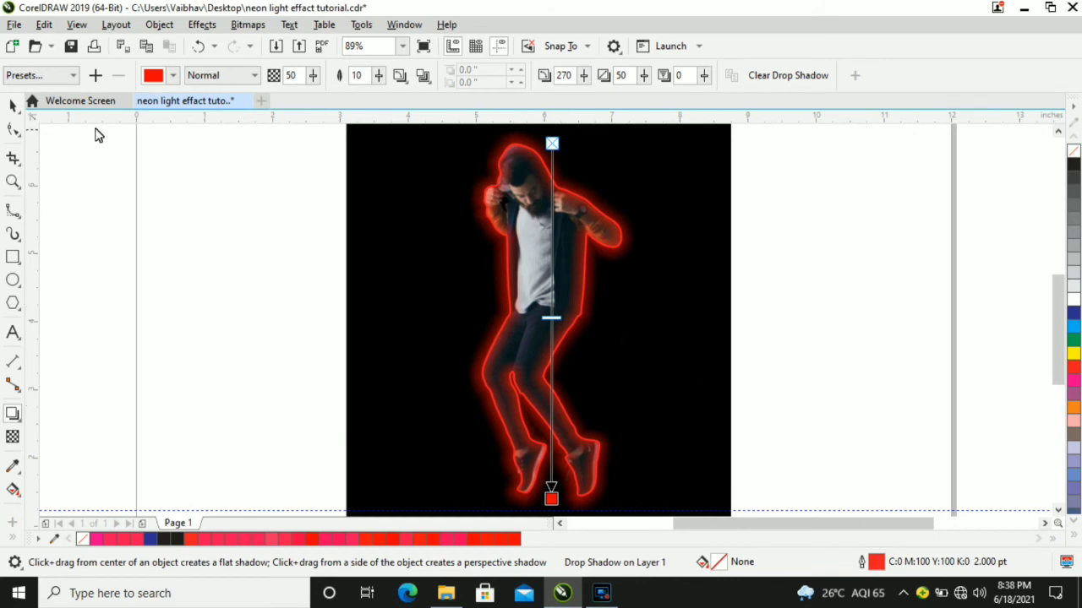
pyautogui.click(13, 105)
pyautogui.click(116, 163)
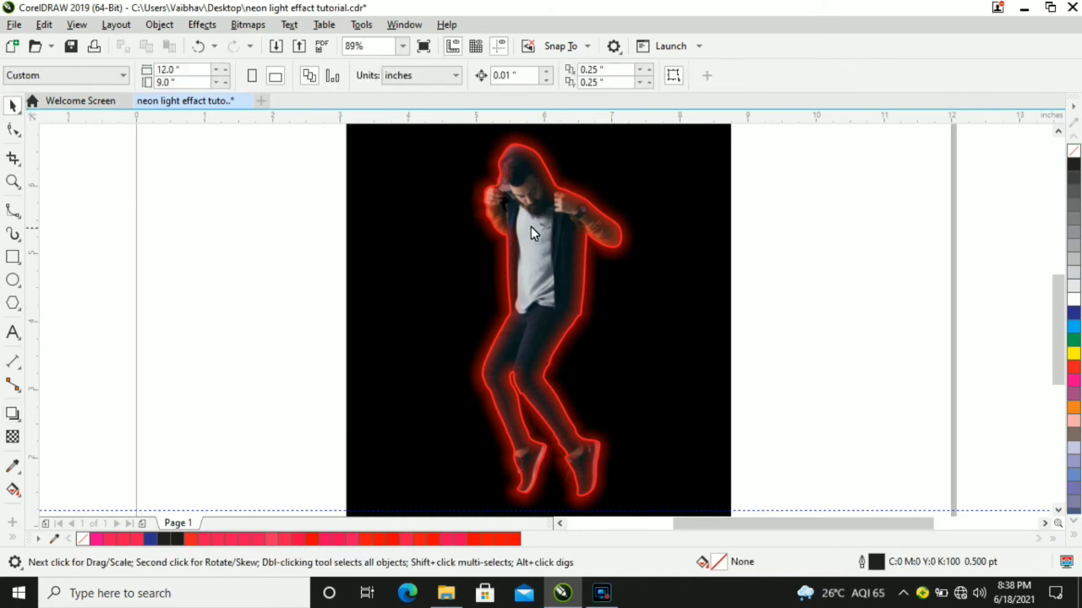
pyautogui.click(585, 204)
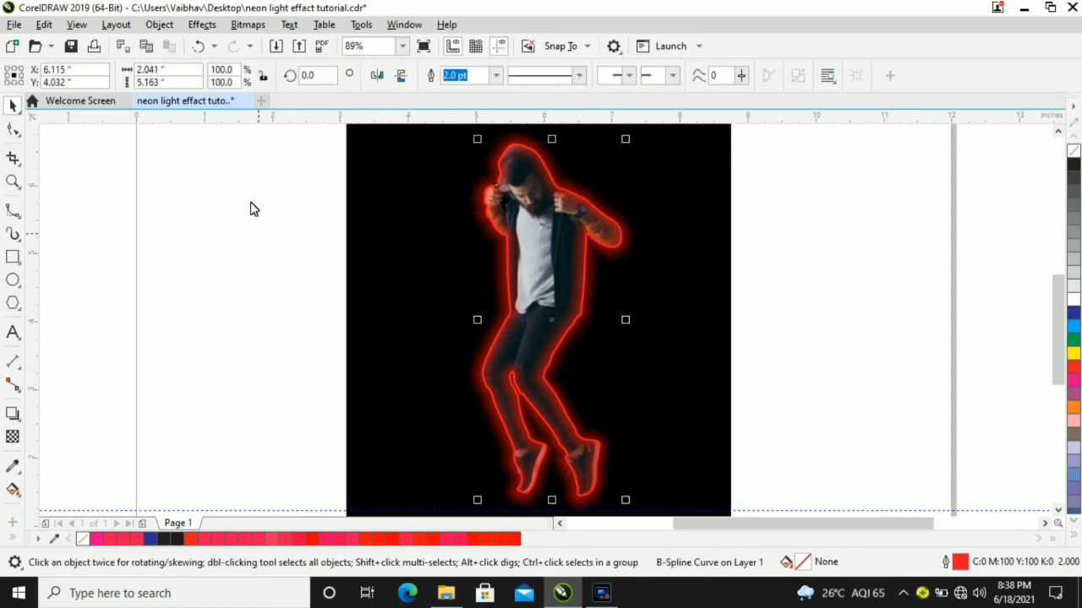
pyautogui.click(158, 25)
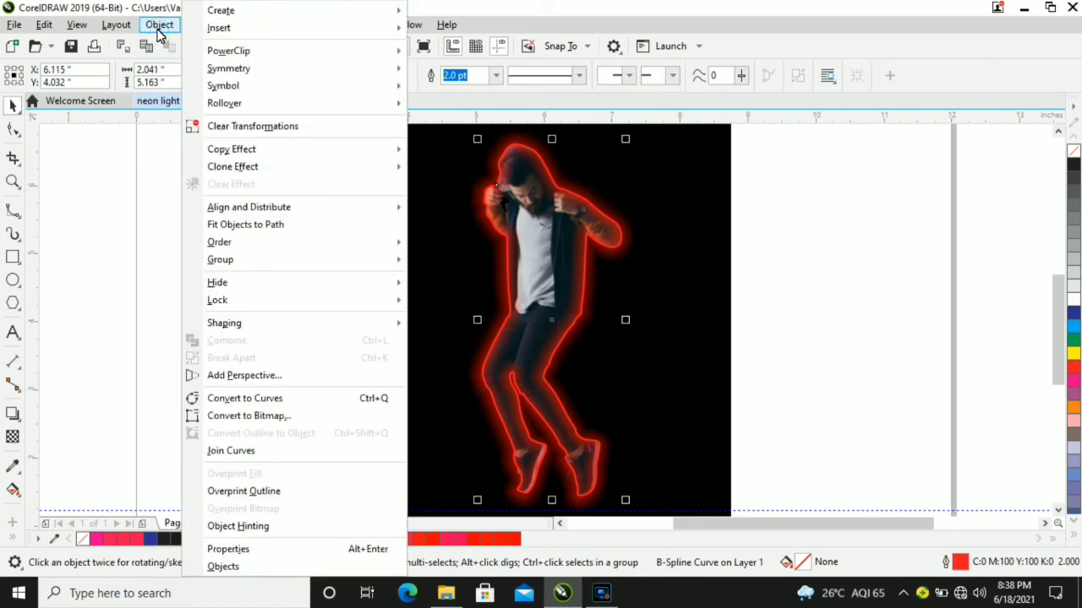
pyautogui.click(90, 284)
pyautogui.click(111, 301)
# Step: Select the traced curve together with its drop shadow, break the drop shadow apart, and clear the selection
pyautogui.scroll(-2, 157, 312)
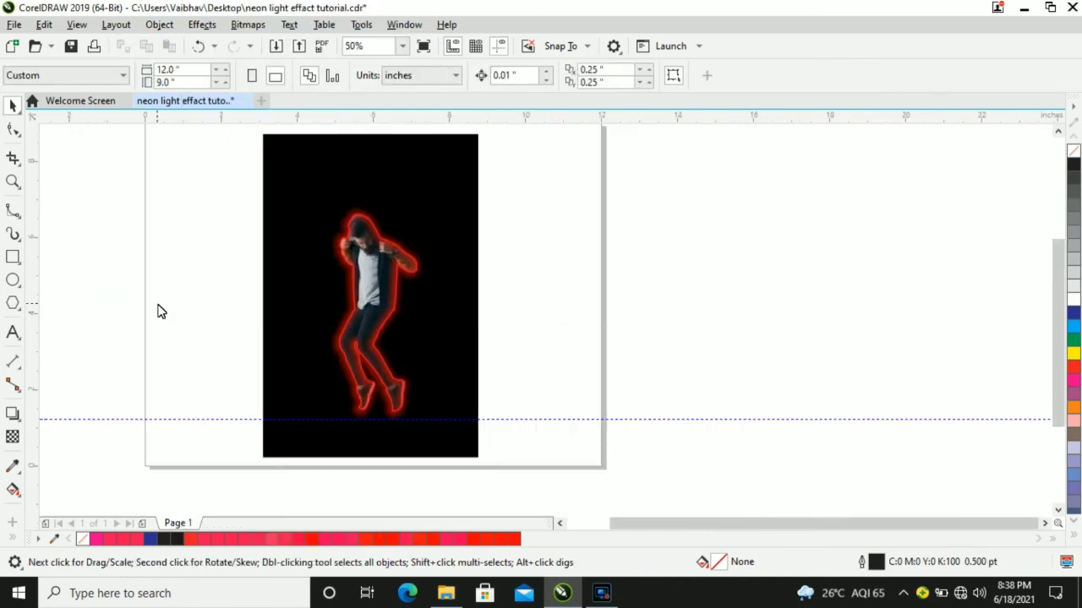
pyautogui.moveTo(196, 189); pyautogui.dragTo(510, 442)
pyautogui.moveTo(633, 524); pyautogui.dragTo(614, 523)
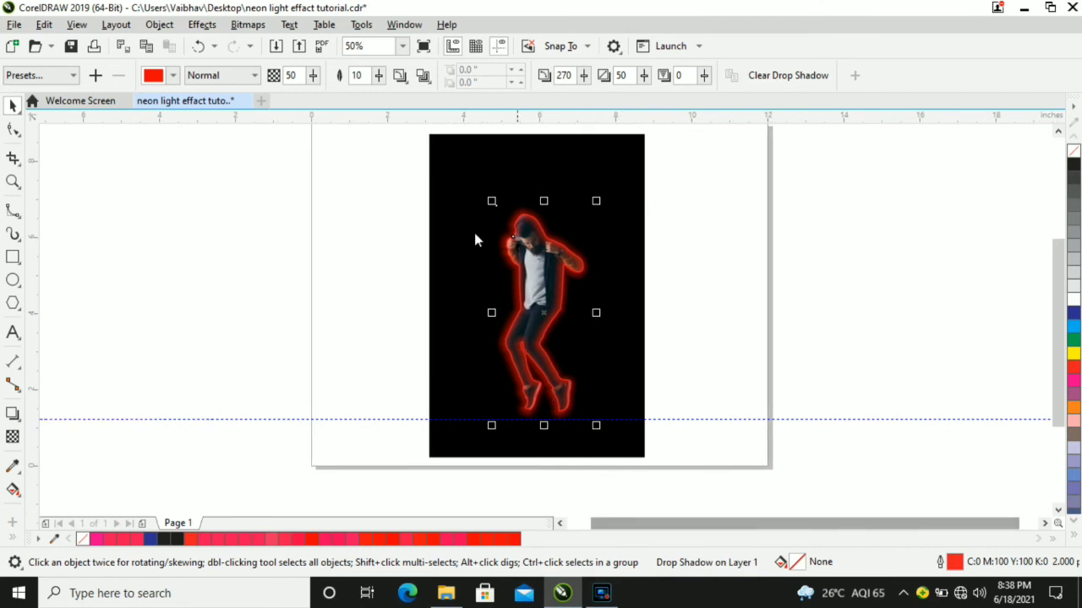
pyautogui.click(159, 25)
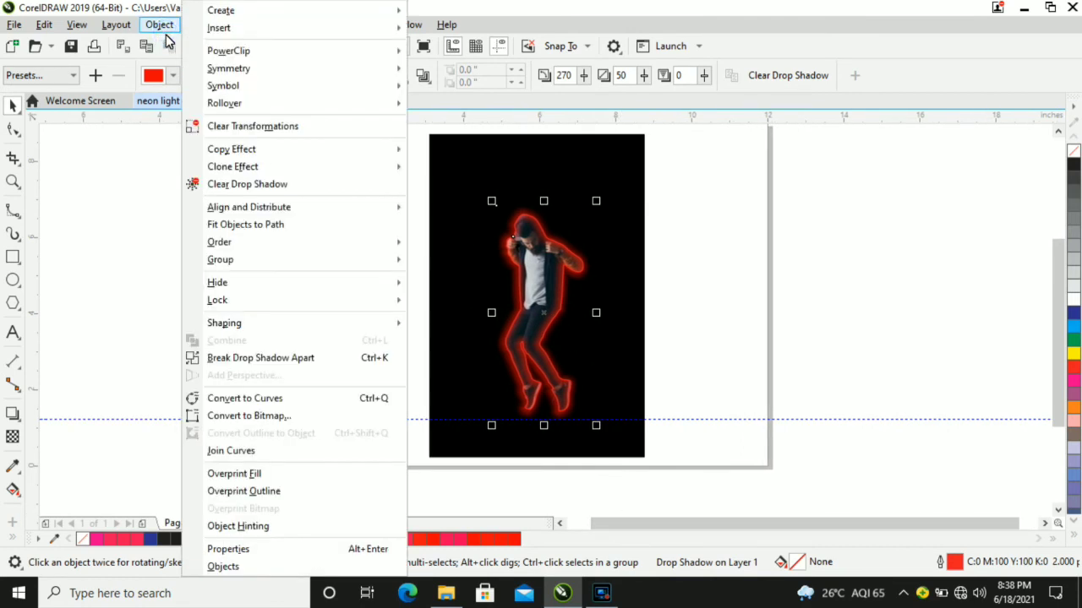
pyautogui.click(302, 358)
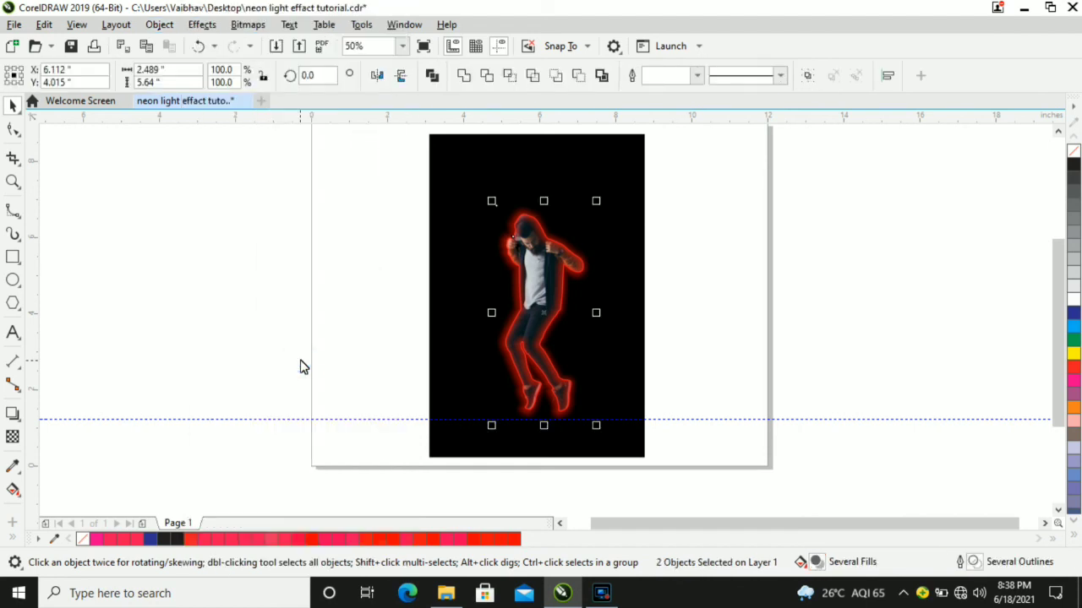
pyautogui.click(270, 325)
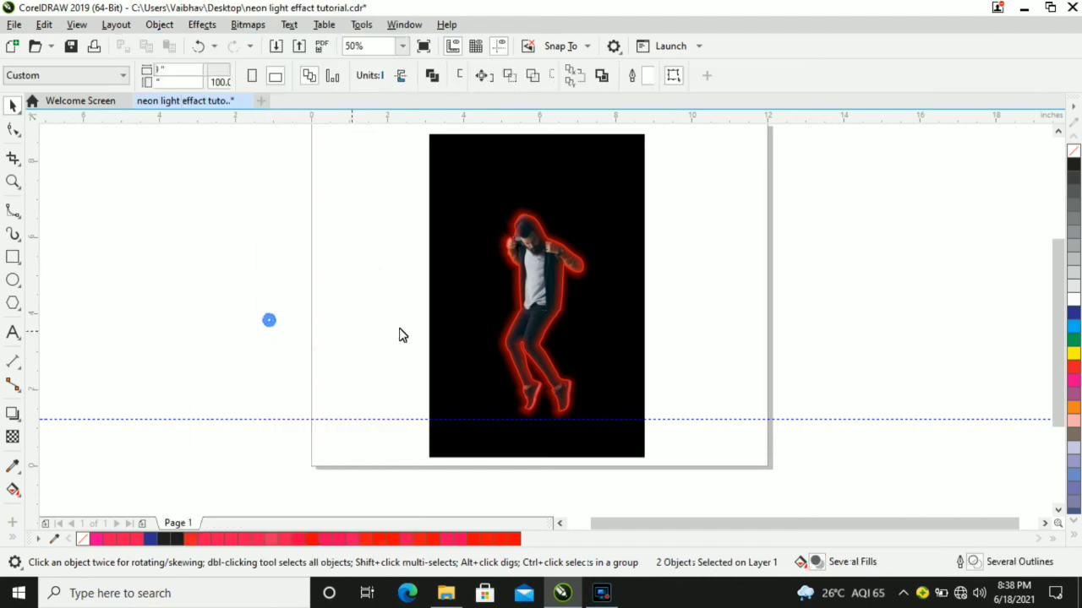
pyautogui.click(14, 183)
pyautogui.moveTo(477, 204); pyautogui.dragTo(594, 416)
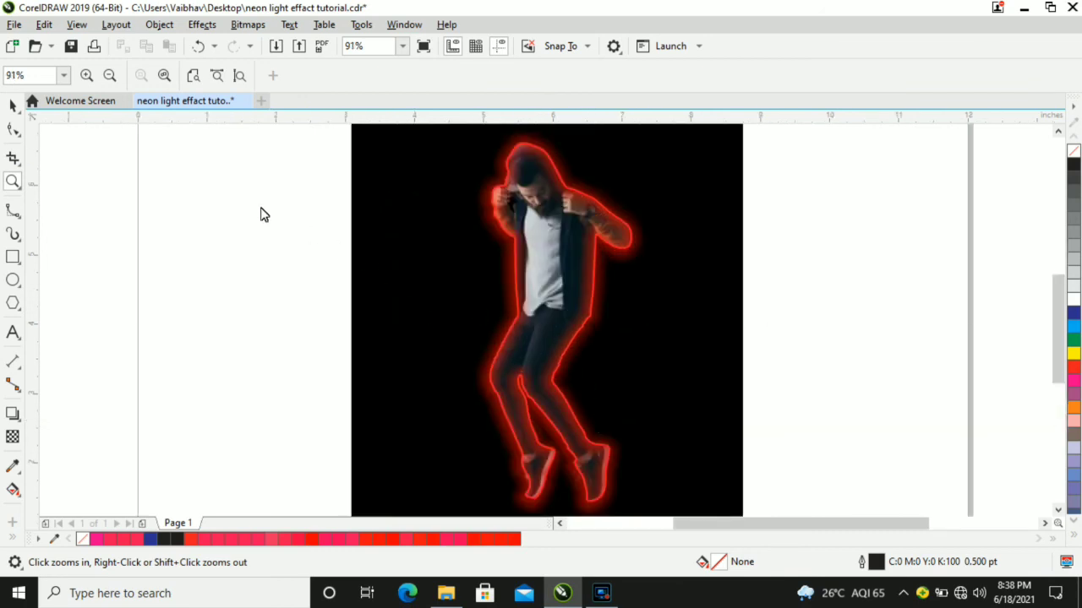
pyautogui.click(13, 106)
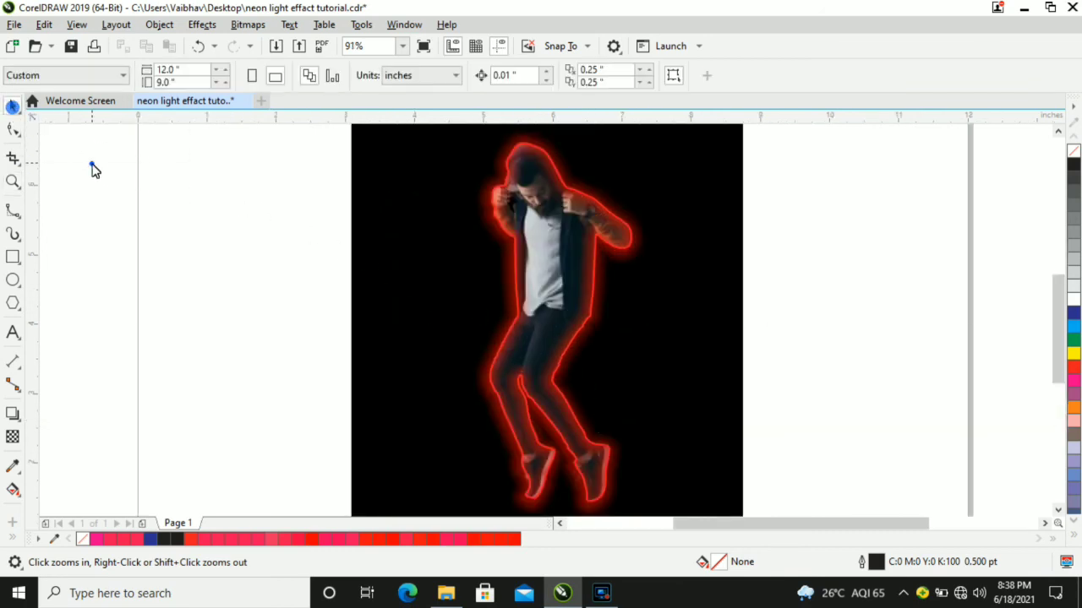
pyautogui.click(550, 160)
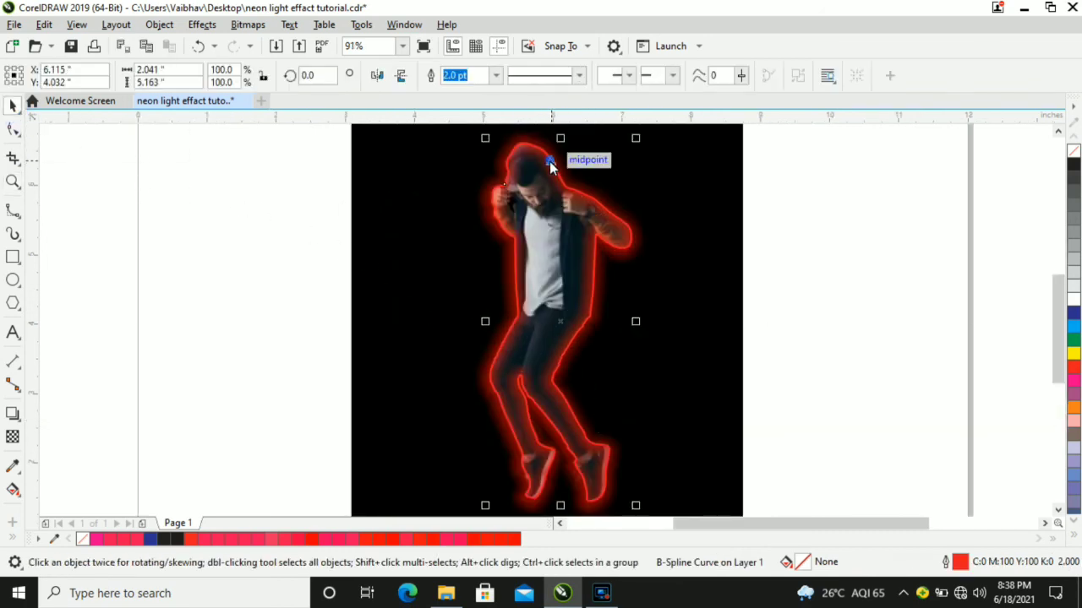
pyautogui.click(12, 413)
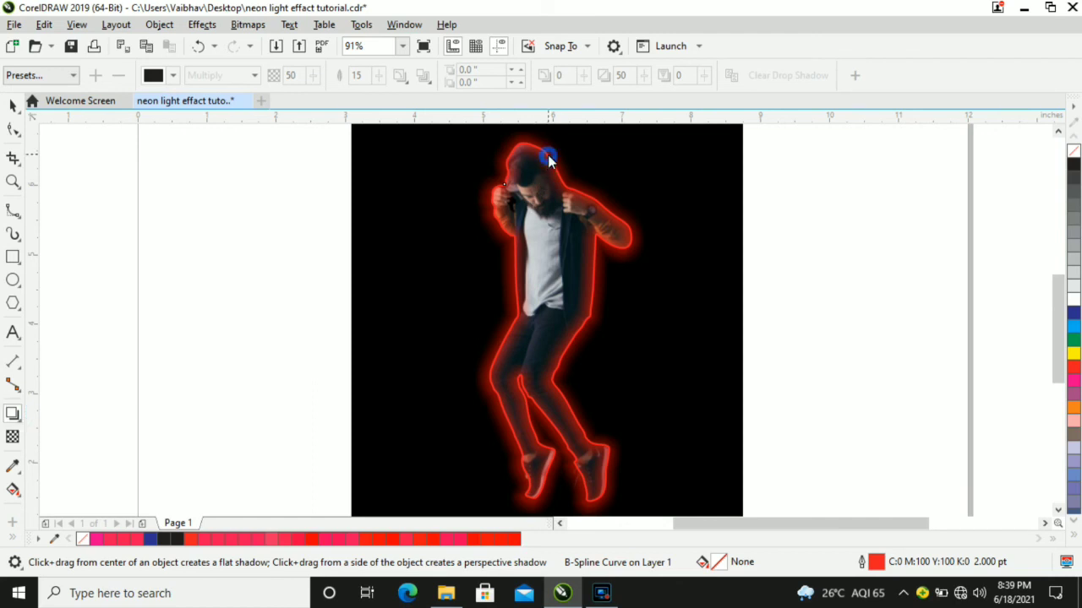
pyautogui.click(11, 105)
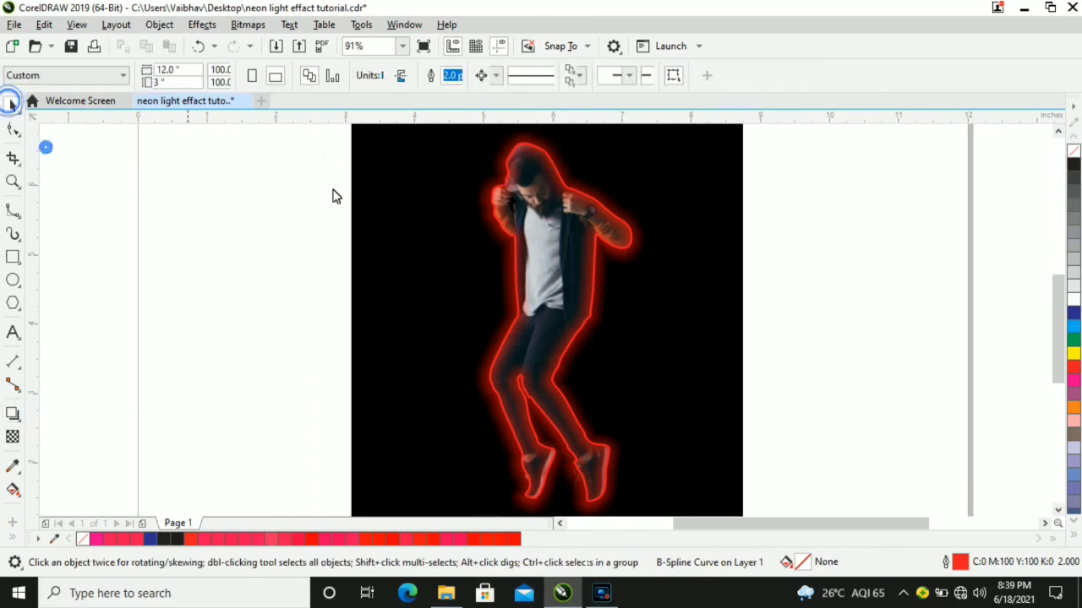
# Step: Try outline widths of 4 pt and 1 pt on the red traced curve, and return it to 2 pt
pyautogui.click(523, 150)
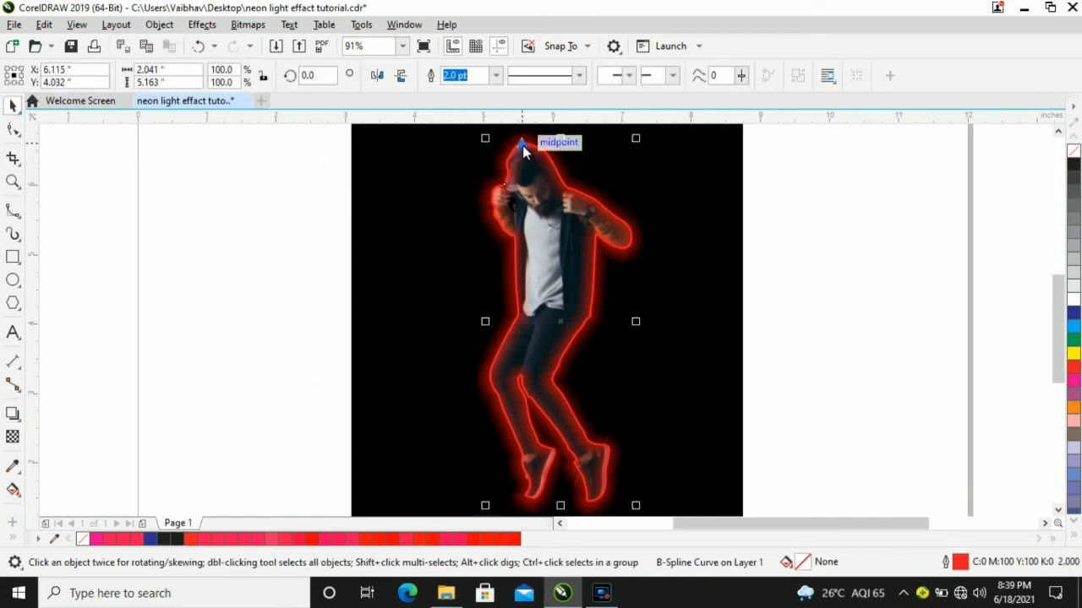
pyautogui.click(495, 75)
pyautogui.click(458, 187)
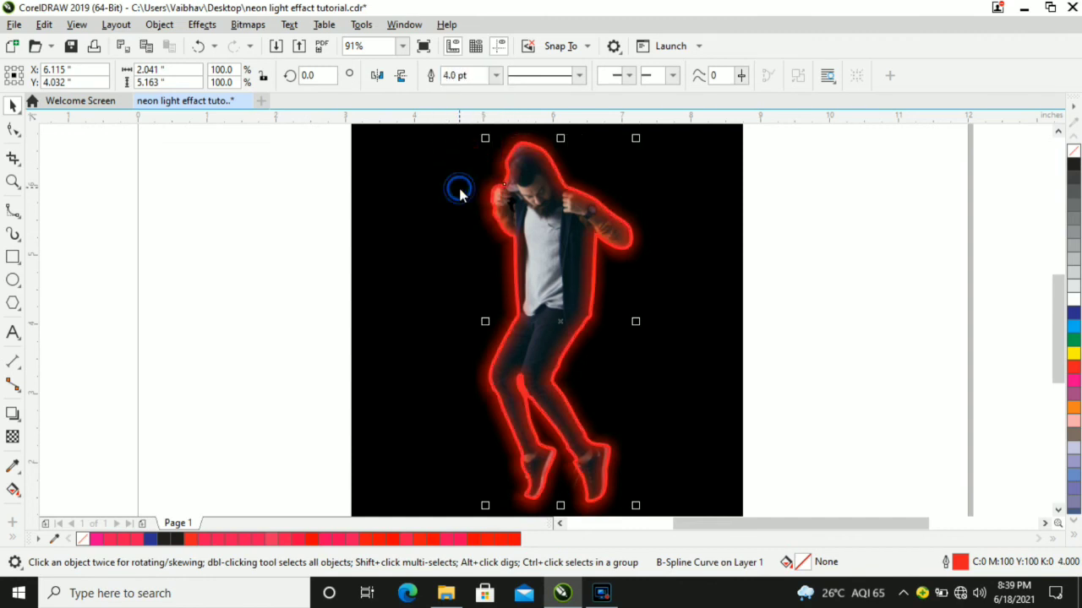
pyautogui.click(495, 76)
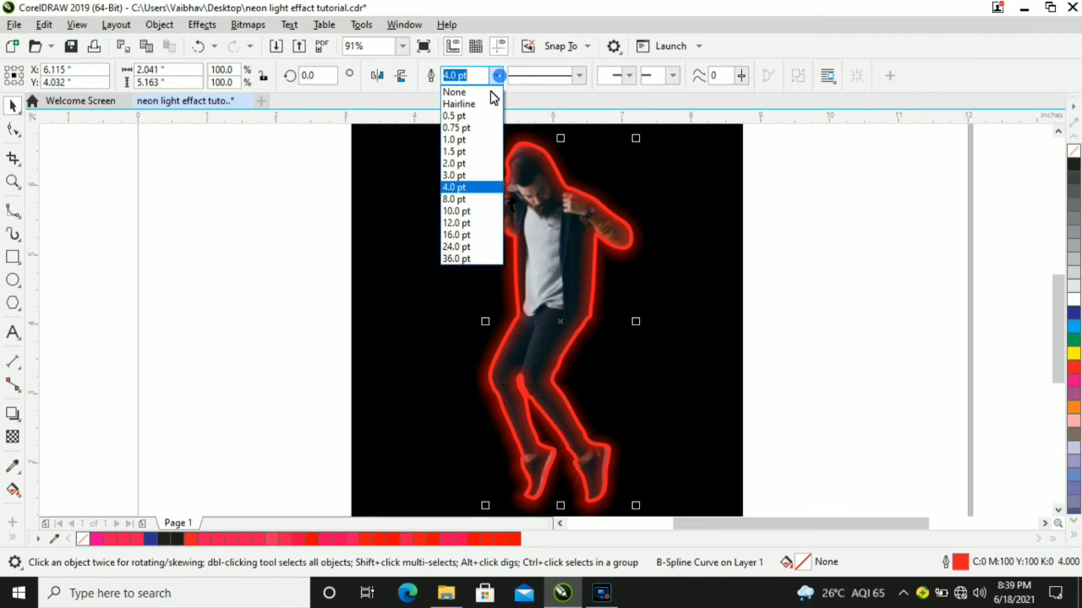
pyautogui.click(476, 140)
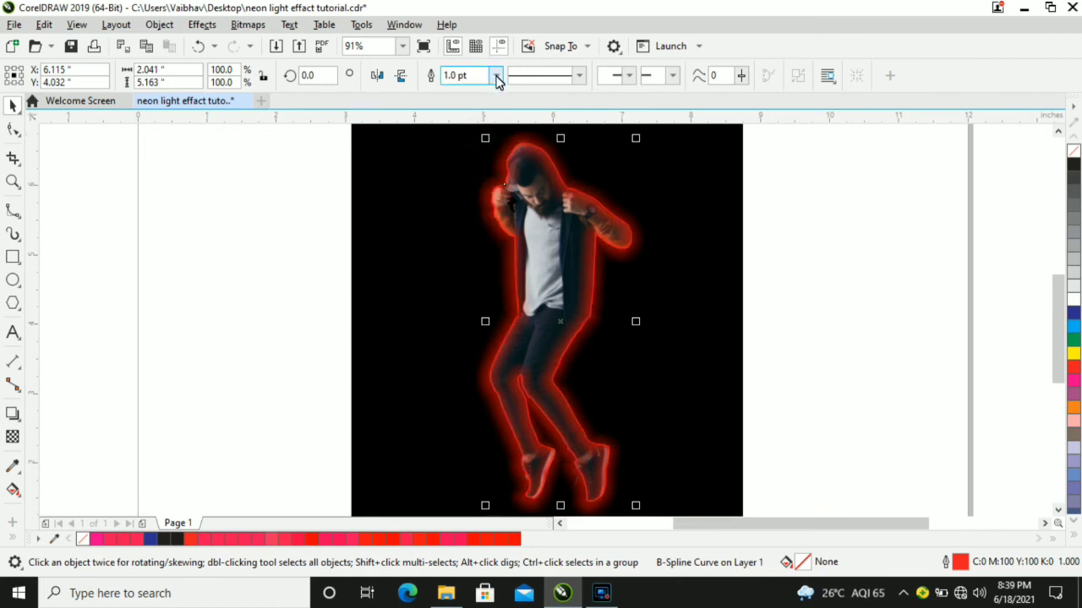
pyautogui.click(495, 75)
pyautogui.click(471, 164)
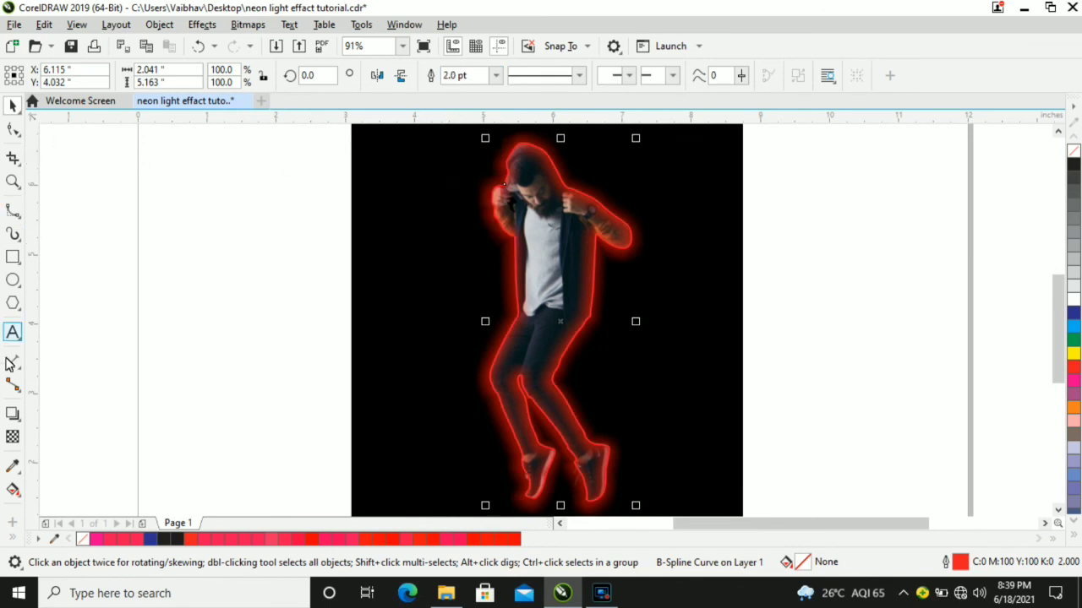
# Step: Deselect the traced curve, frame the figure, and check the neon outline in a full-screen preview
pyautogui.click(14, 413)
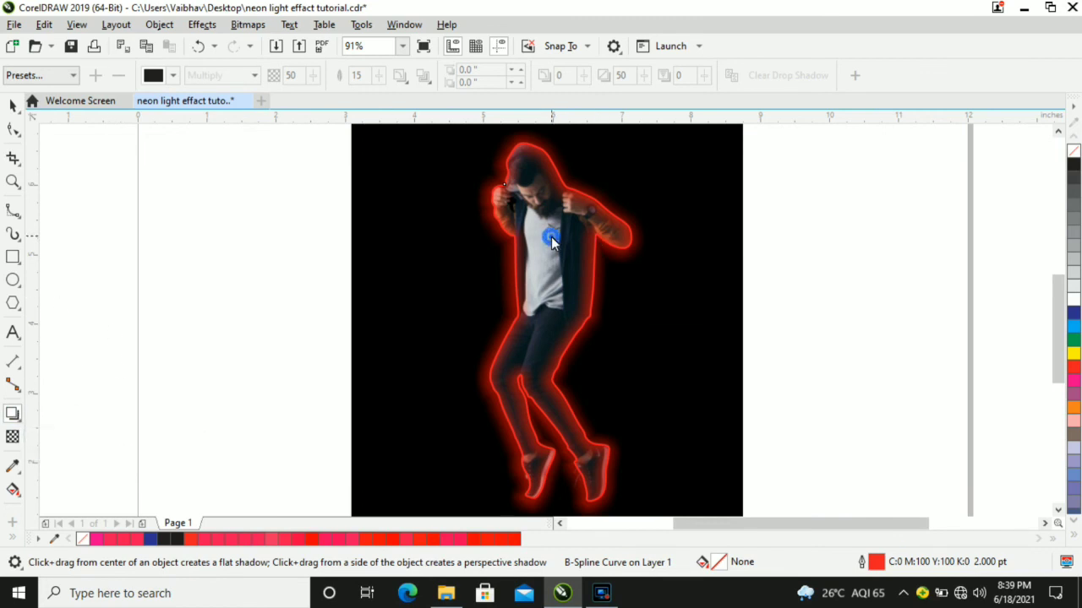
pyautogui.click(17, 102)
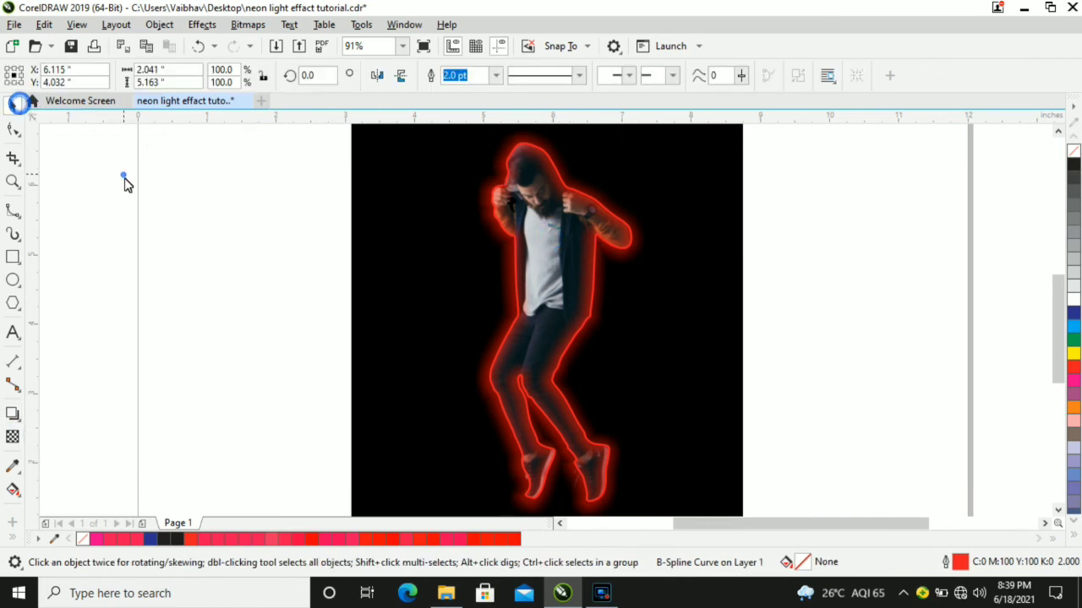
pyautogui.click(125, 184)
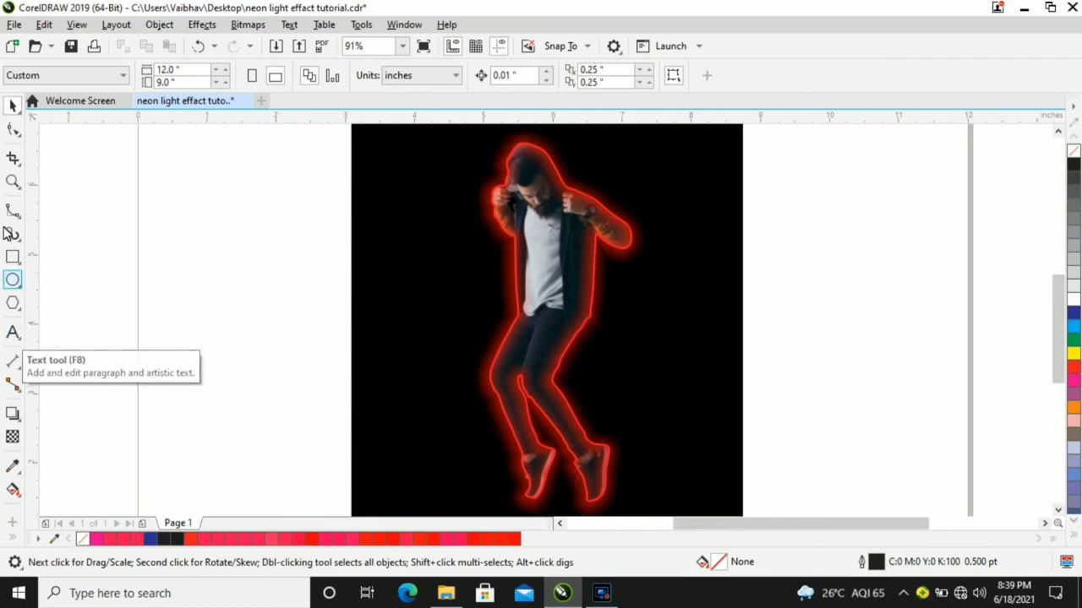
pyautogui.click(12, 181)
pyautogui.moveTo(426, 134); pyautogui.dragTo(643, 507)
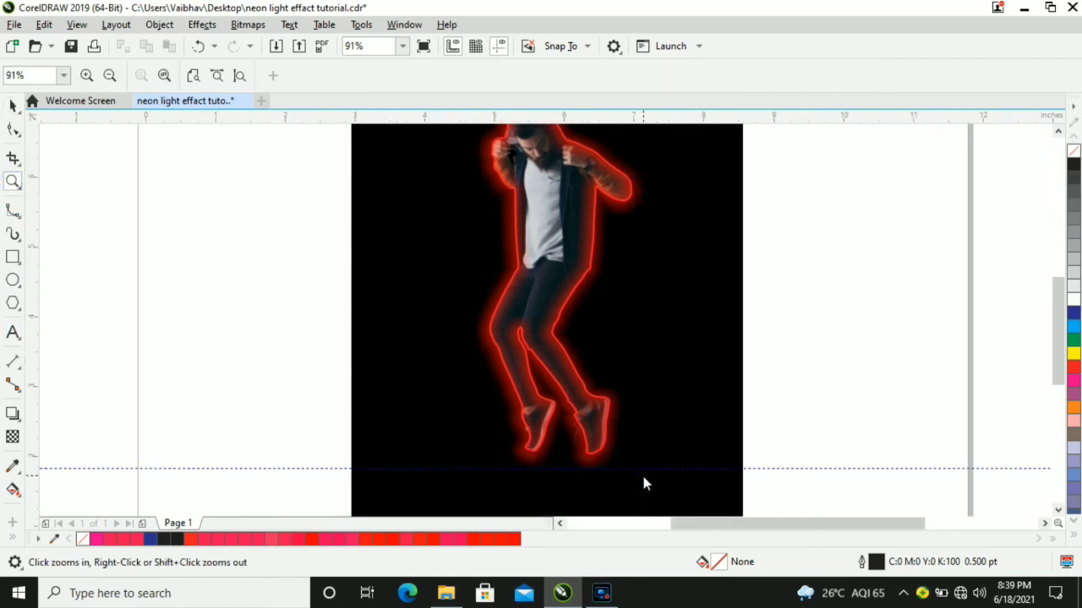
pyautogui.press('F9')
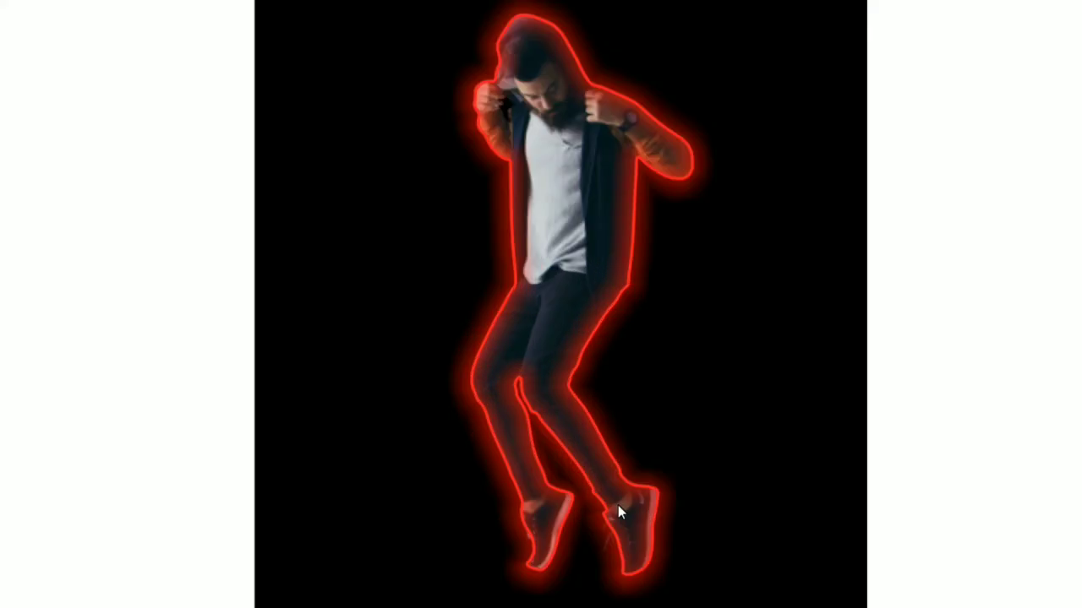
pyautogui.click(556, 324)
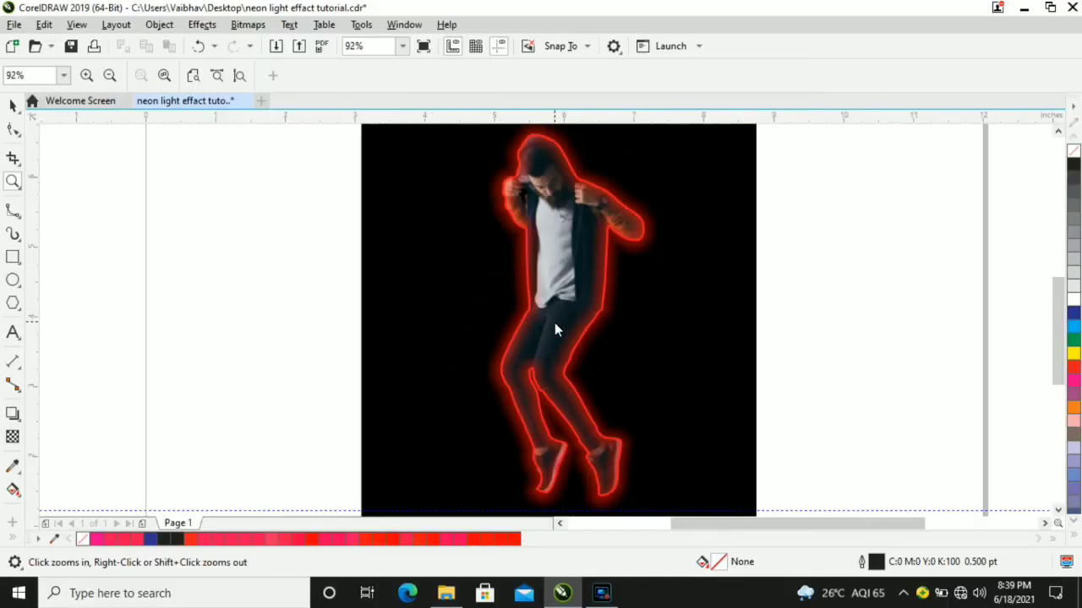
# Step: Add artistic text on the blank page area beside the black background, reading "Done :)" with "Thank You" on a second line
pyautogui.click(13, 332)
pyautogui.click(238, 230)
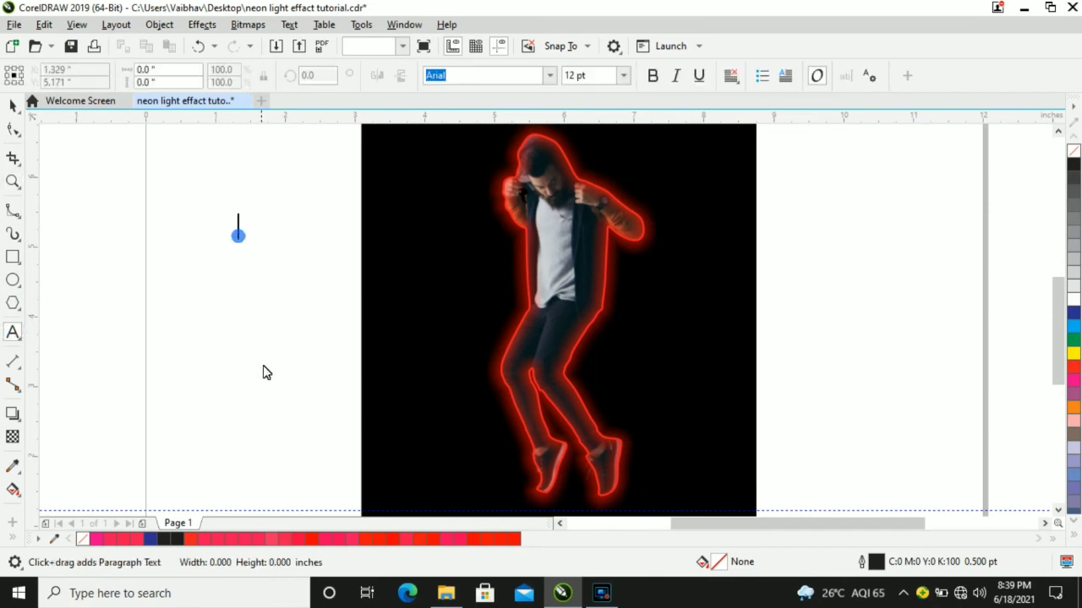
pyautogui.write('Done')
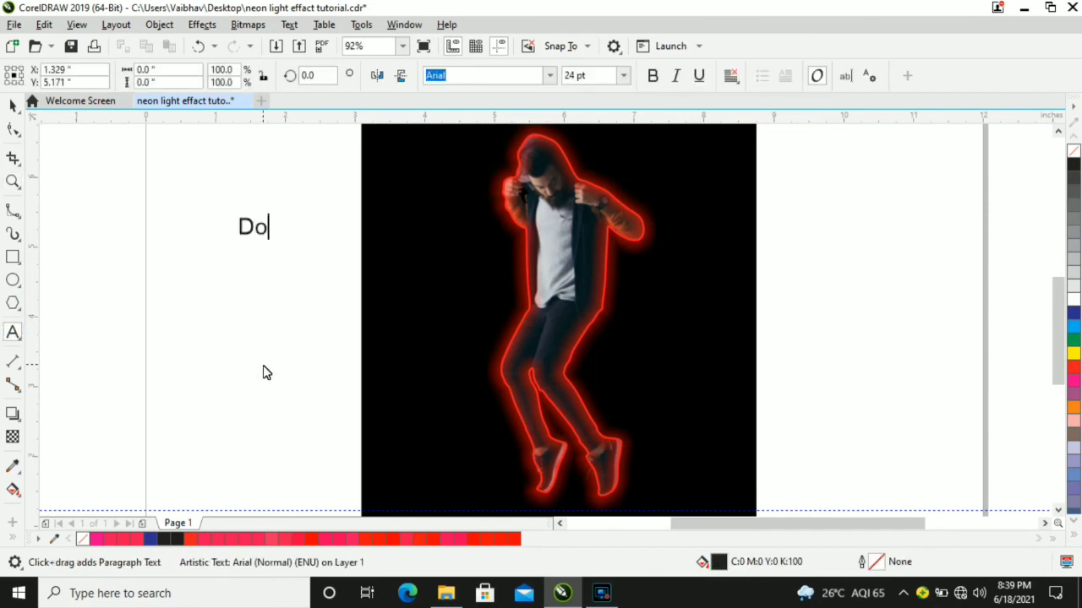
pyautogui.write(':)')
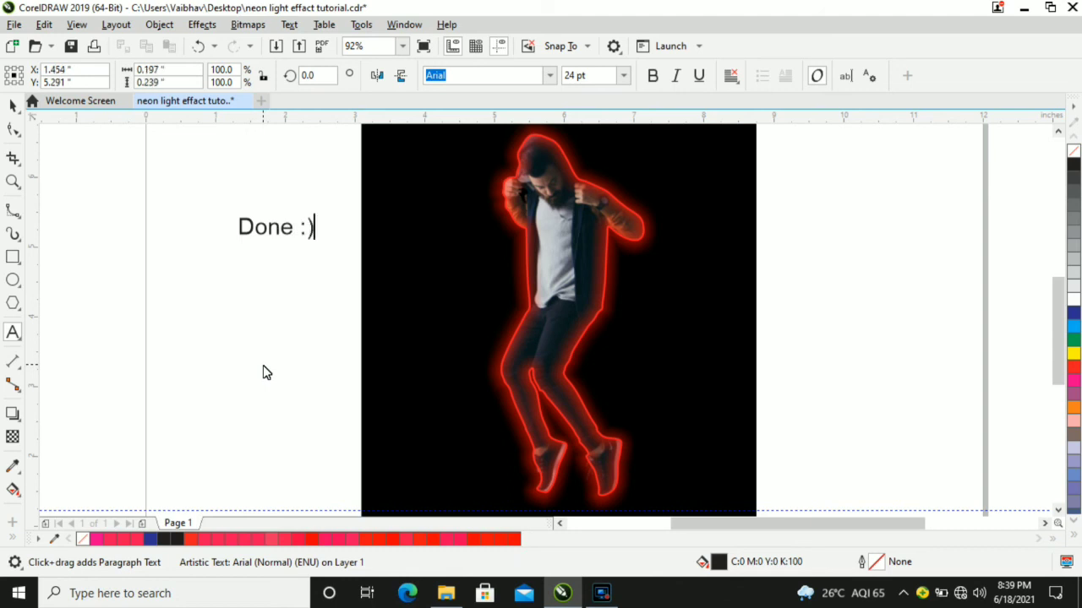
pyautogui.press('Return')
pyautogui.write('Thank')
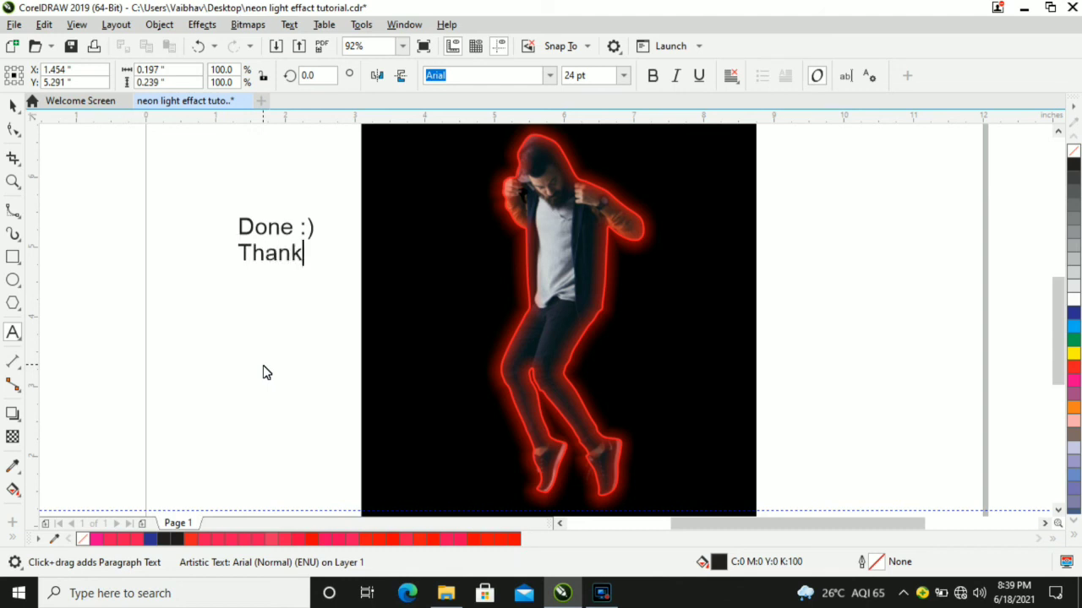
pyautogui.write(' You')
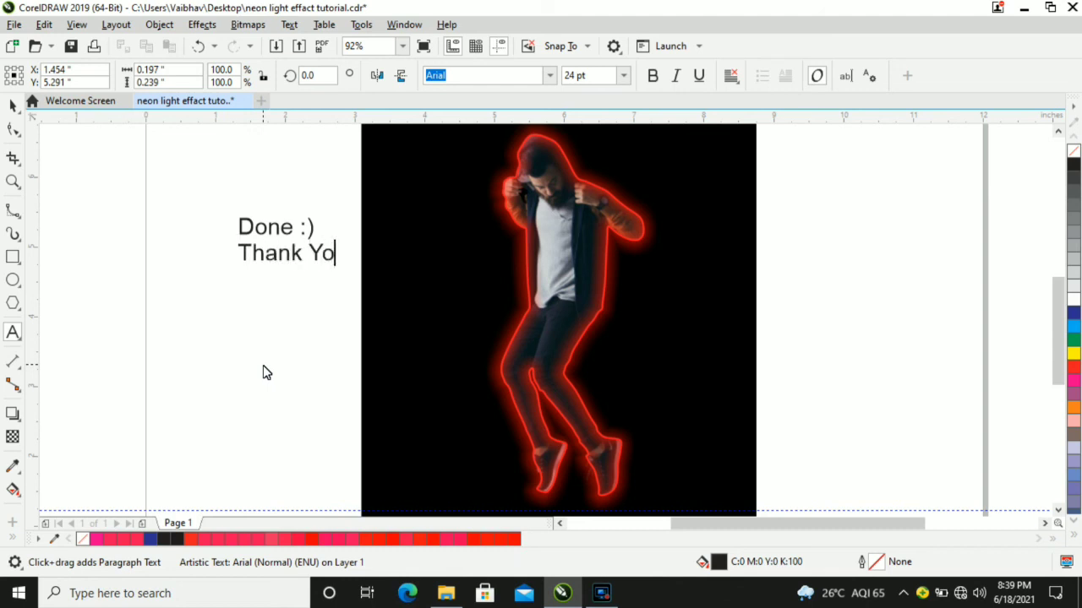